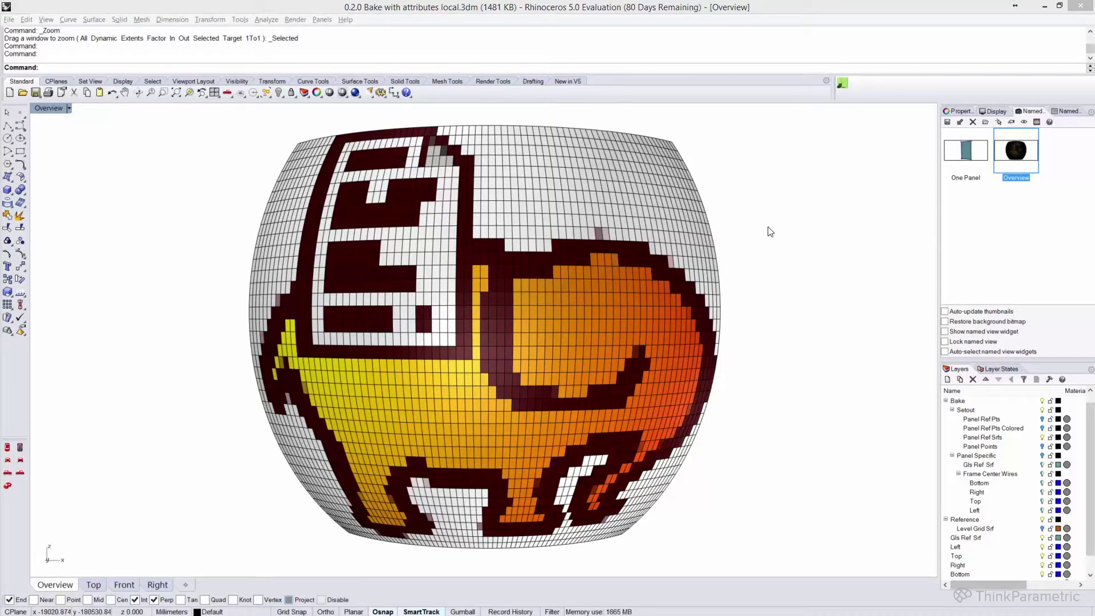
Step: Orbit the vessel and select several of its panels, including the dark ones
{"action": "mouse_move", "coordinate": [750, 259]}
{"action": "right_mouse_down"}
{"action": "mouse_move", "coordinate": [666, 228]}
{"action": "mouse_move", "coordinate": [782, 240]}
{"action": "right_mouse_up"}
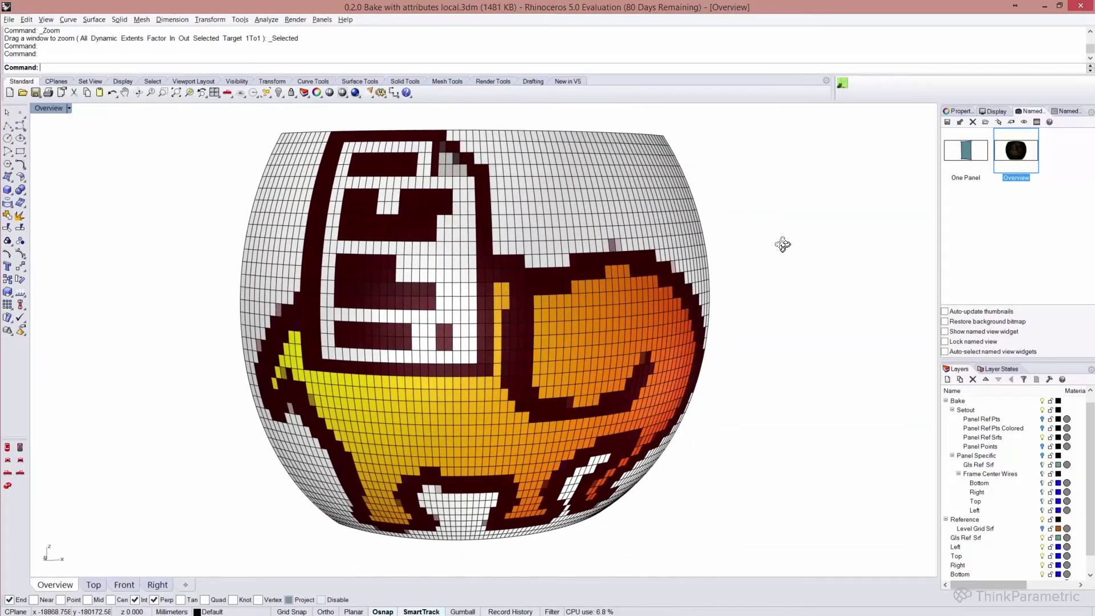
{"action": "scroll", "coordinate": [496, 257], "scroll_direction": "up", "scroll_amount": 5}
{"action": "scroll", "coordinate": [496, 254], "scroll_direction": "up", "scroll_amount": 1}
{"action": "left_click", "coordinate": [496, 254]}
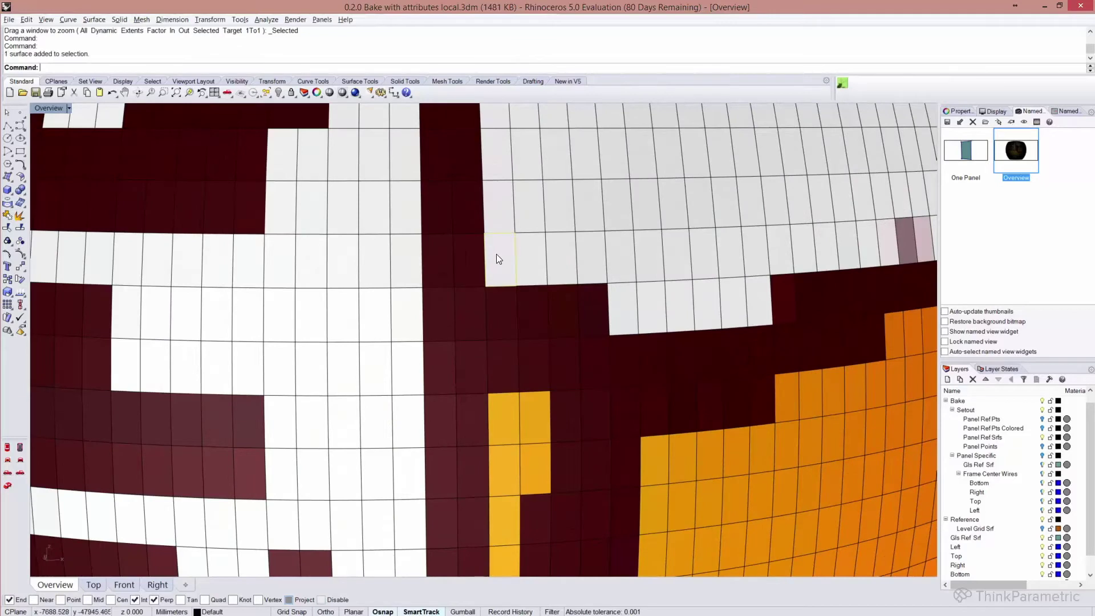
{"action": "left_click", "coordinate": [536, 259]}
{"action": "left_click", "coordinate": [529, 187]}
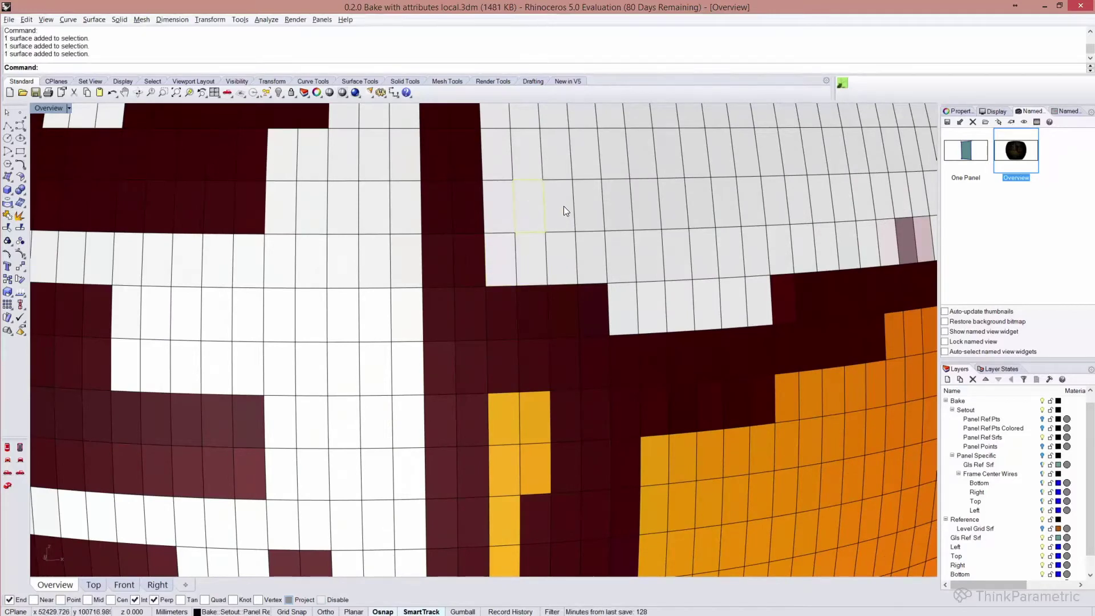
{"action": "left_click", "coordinate": [563, 207]}
{"action": "left_click", "coordinate": [561, 263]}
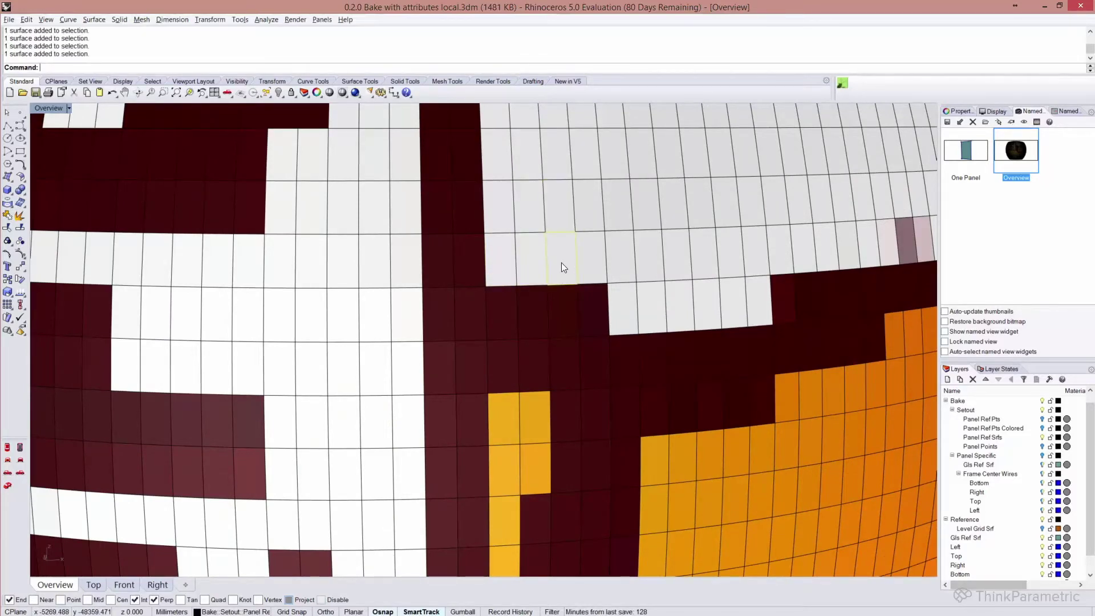
{"action": "left_click", "coordinate": [559, 300]}
{"action": "scroll", "coordinate": [559, 299], "scroll_direction": "down", "scroll_amount": 2}
{"action": "scroll", "coordinate": [502, 267], "scroll_direction": "down", "scroll_amount": 3}
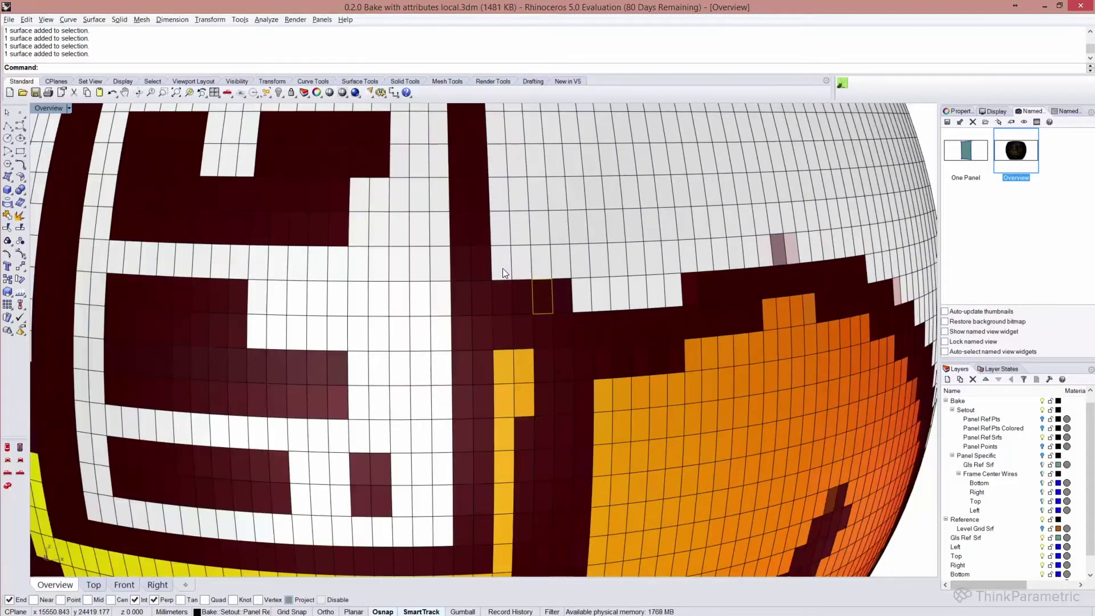
{"action": "scroll", "coordinate": [502, 268], "scroll_direction": "down", "scroll_amount": 3}
{"action": "scroll", "coordinate": [608, 312], "scroll_direction": "down", "scroll_amount": 2}
{"action": "right_click_drag", "start_coordinate": [608, 311], "coordinate": [643, 346]}
{"action": "scroll", "coordinate": [516, 275], "scroll_direction": "up", "scroll_amount": 3}
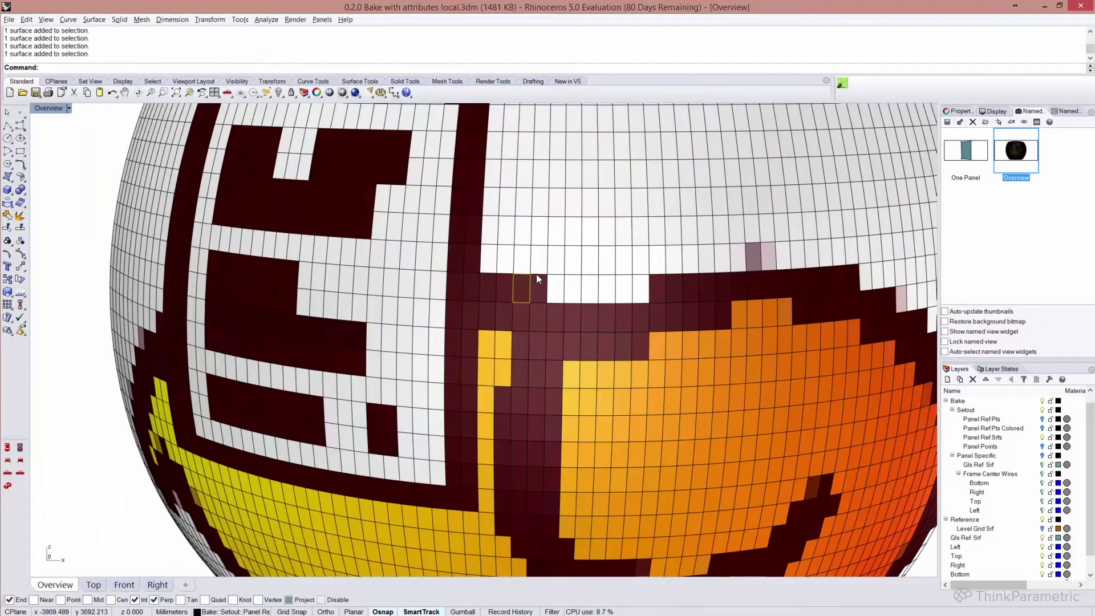
Step: Switch to the One Panel view and select the panel surface and its four edge curves
{"action": "double_click", "coordinate": [967, 156]}
{"action": "mouse_move", "coordinate": [622, 223]}
{"action": "right_mouse_down"}
{"action": "mouse_move", "coordinate": [621, 255]}
{"action": "mouse_move", "coordinate": [589, 228]}
{"action": "mouse_move", "coordinate": [607, 232]}
{"action": "right_mouse_up"}
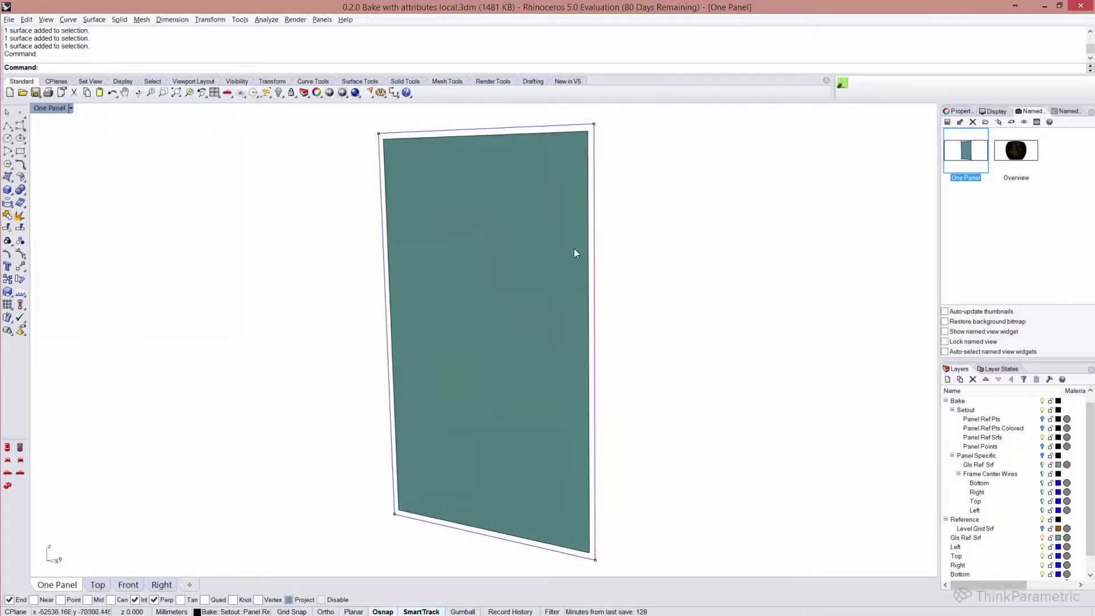
{"action": "left_click", "coordinate": [522, 270]}
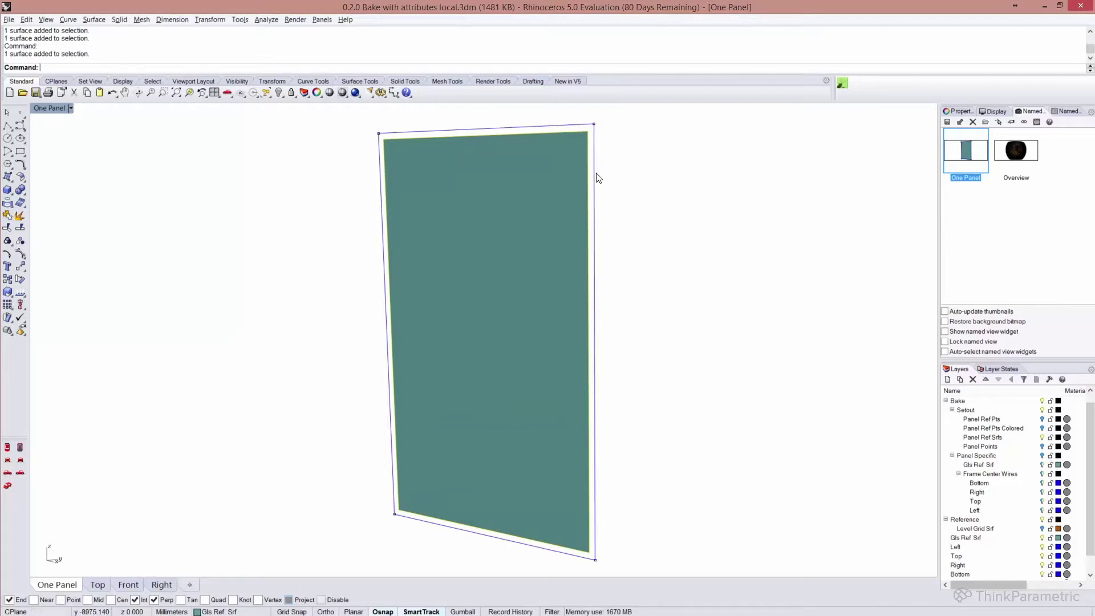
{"action": "left_click", "coordinate": [594, 190]}
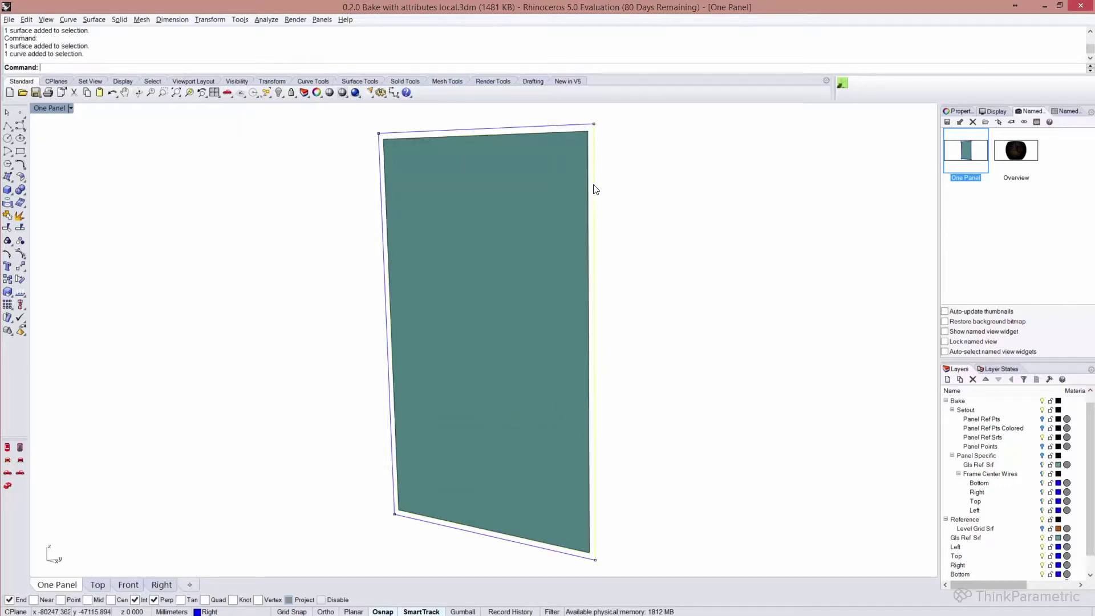
{"action": "left_click", "coordinate": [384, 254]}
{"action": "left_click", "coordinate": [433, 131]}
{"action": "left_click", "coordinate": [489, 535]}
{"action": "left_click", "coordinate": [337, 190]}
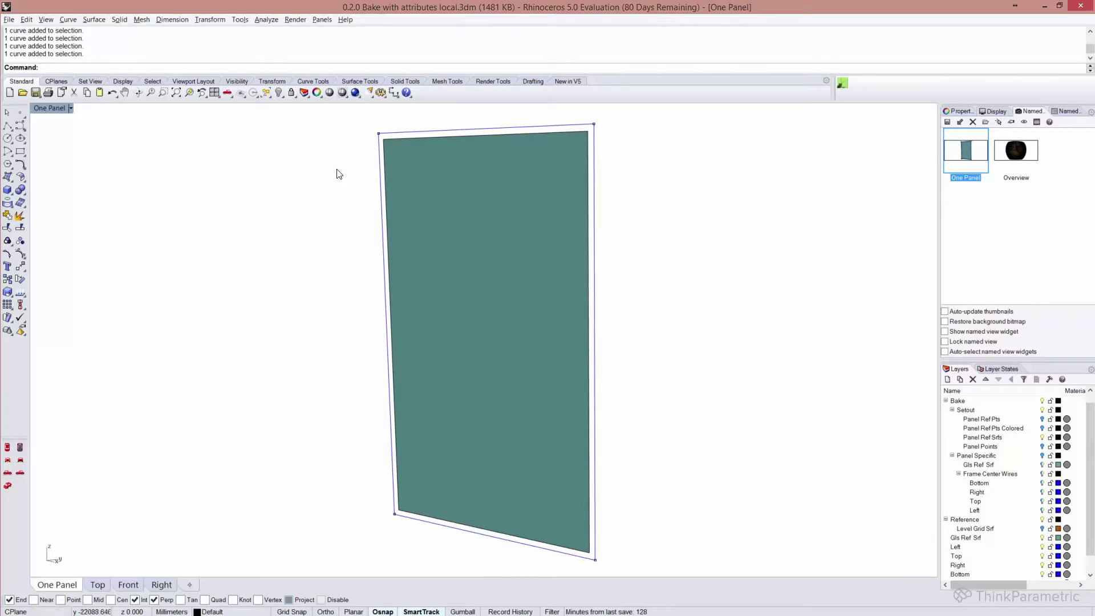
{"action": "left_click", "coordinate": [381, 137]}
{"action": "left_click", "coordinate": [288, 189]}
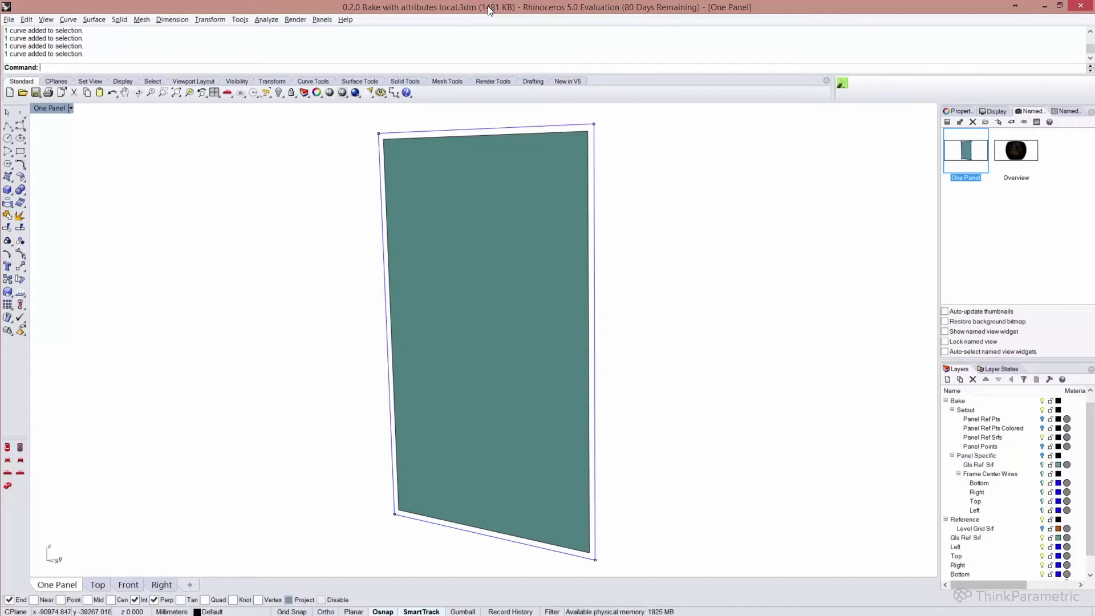
Step: Restore the Rhino window from full screen and minimise it to reveal Grasshopper
{"action": "double_click", "coordinate": [488, 6]}
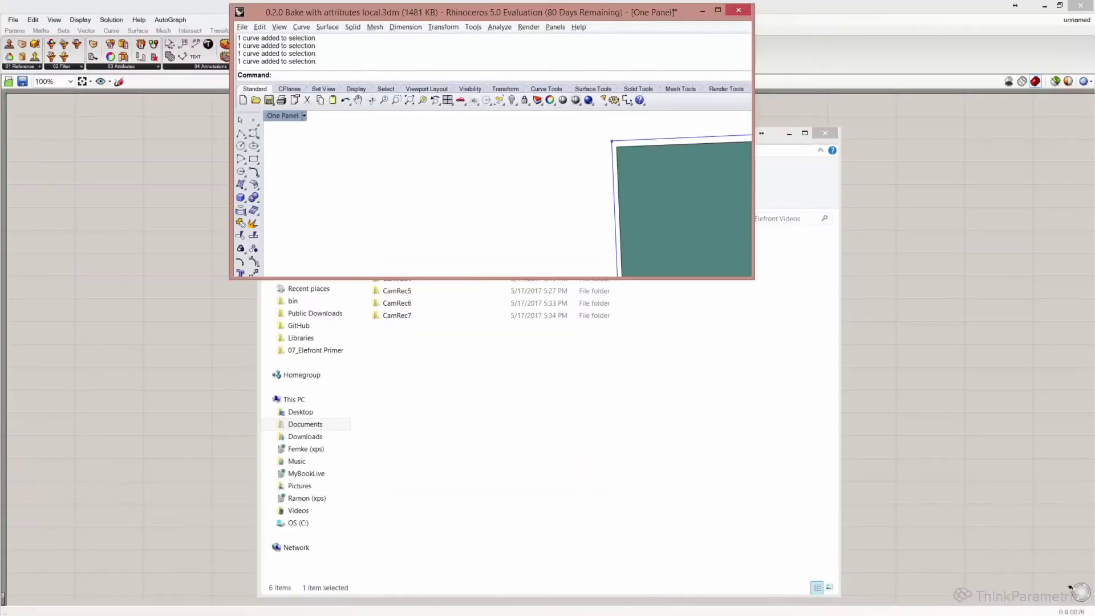
{"action": "left_click", "coordinate": [702, 11]}
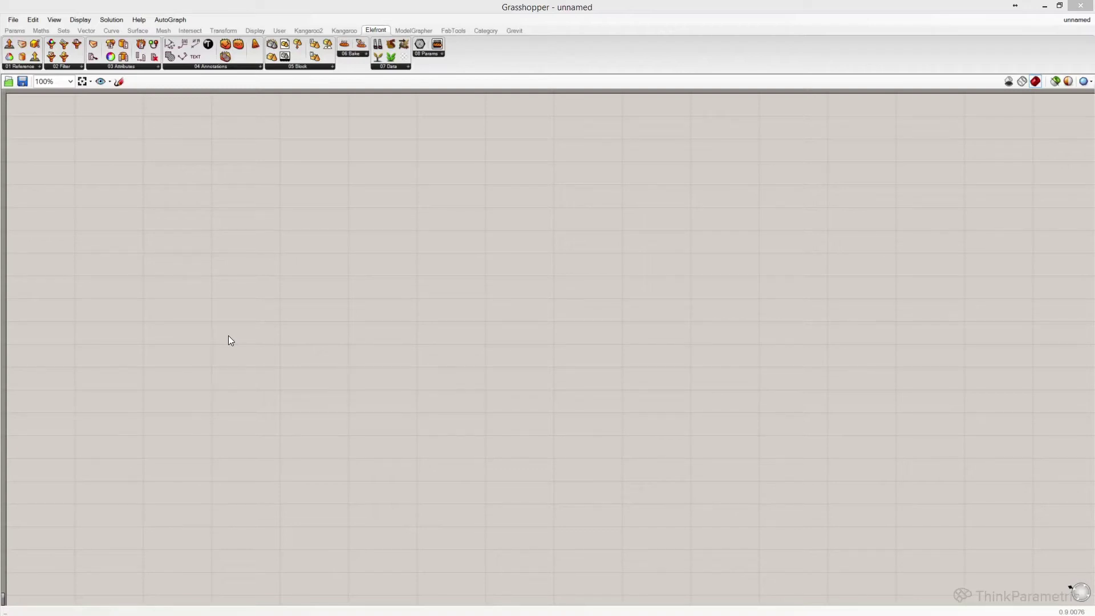
Step: Place a Sphere from Surface > Primitive and wire a 50000 slider into its R input
{"action": "left_click", "coordinate": [131, 33]}
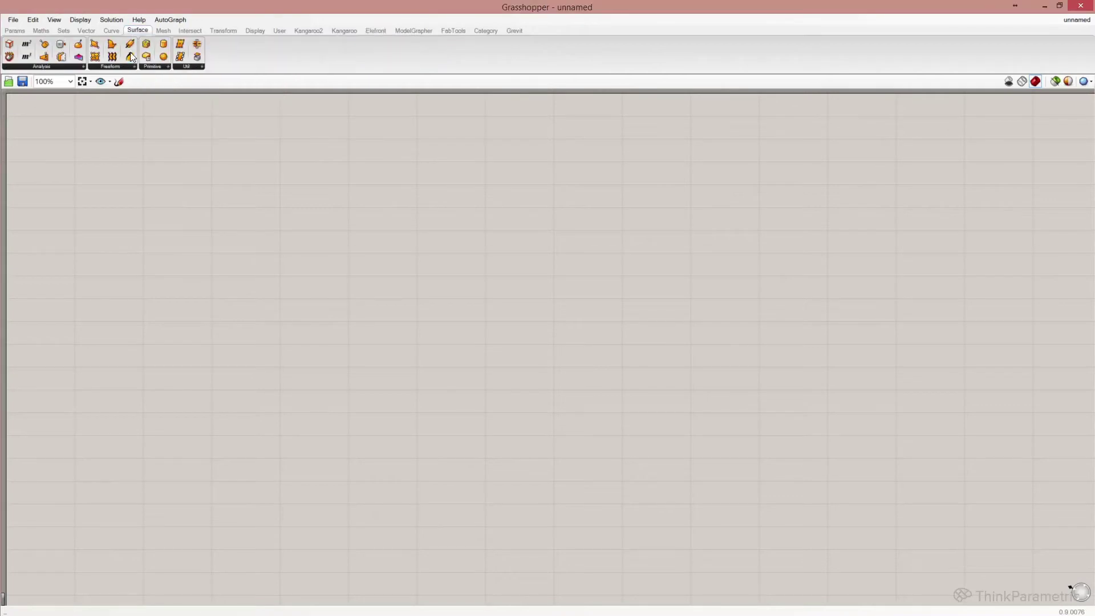
{"action": "left_click", "coordinate": [157, 67]}
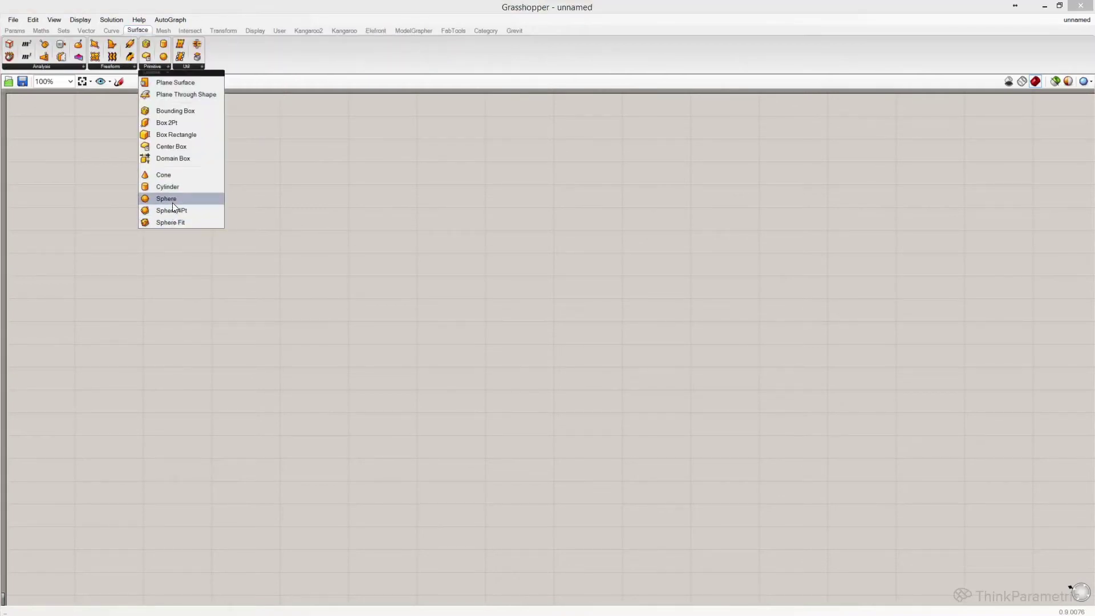
{"action": "left_click_drag", "start_coordinate": [172, 203], "coordinate": [149, 245]}
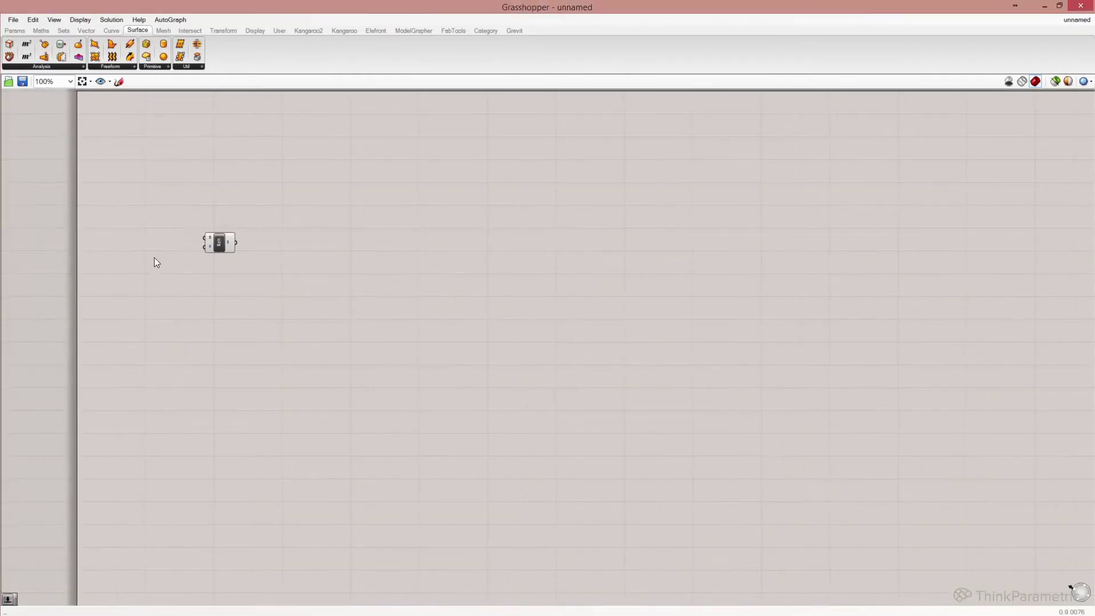
{"action": "scroll", "coordinate": [155, 254], "scroll_direction": "up", "scroll_amount": 5}
{"action": "double_click", "coordinate": [162, 242]}
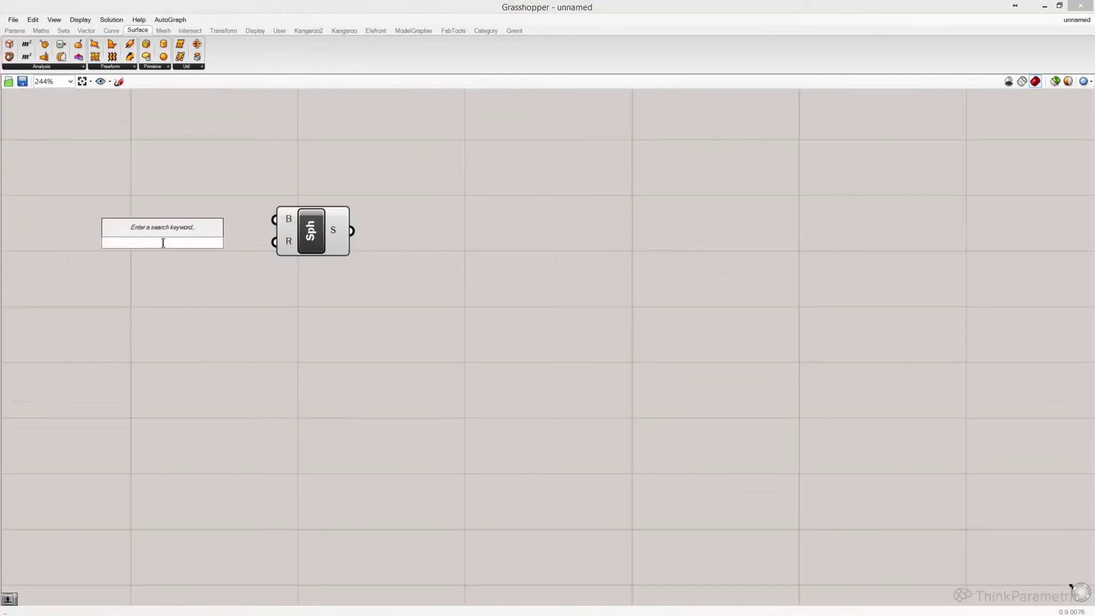
{"action": "type", "text": "50000"}
{"action": "key", "text": "Return"}
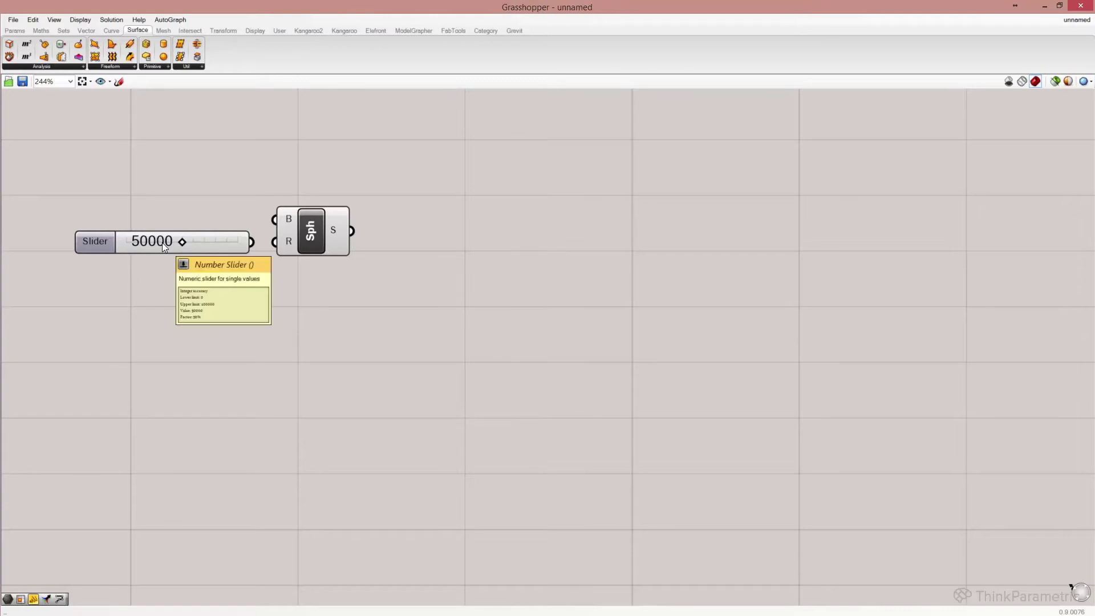
{"action": "left_click_drag", "start_coordinate": [253, 242], "coordinate": [275, 244]}
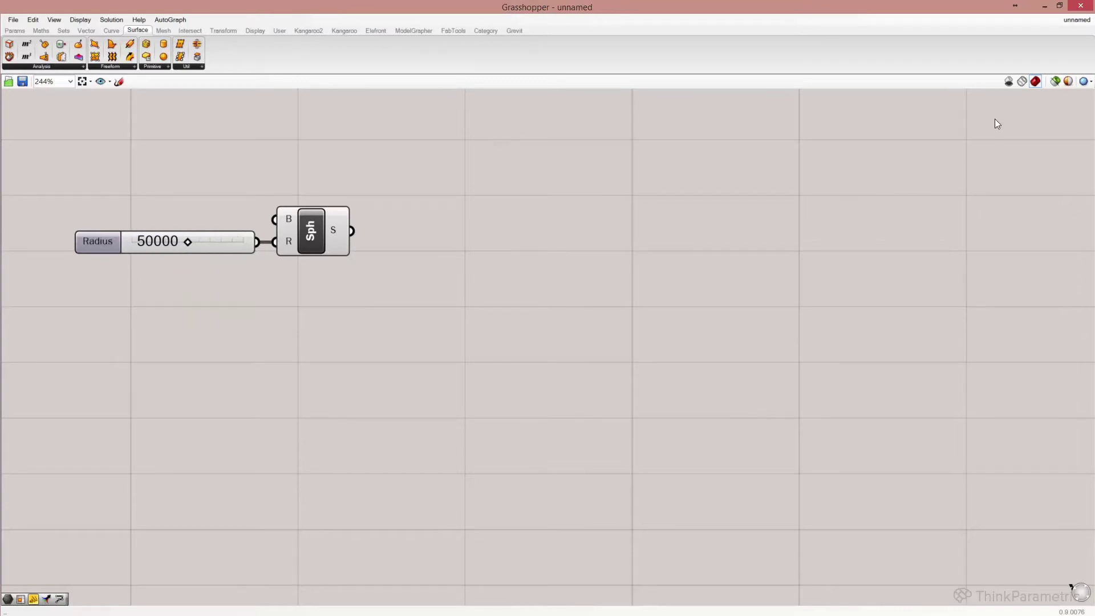
Step: Restore the Grasshopper window, move it over Rhino and make it taller
{"action": "double_click", "coordinate": [949, 8]}
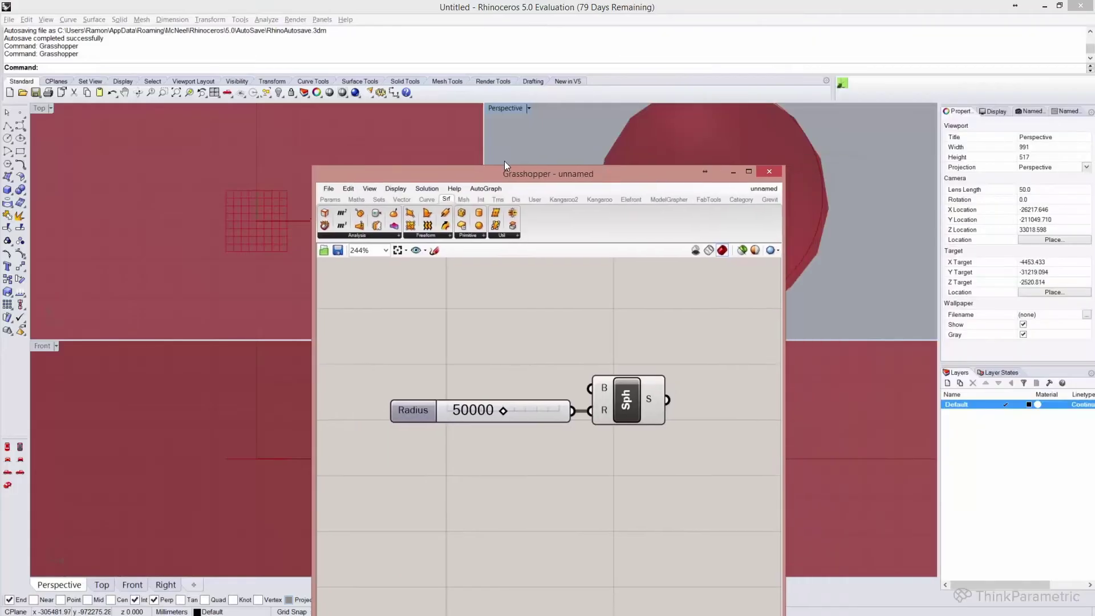
{"action": "left_click_drag", "start_coordinate": [528, 170], "coordinate": [332, 14]}
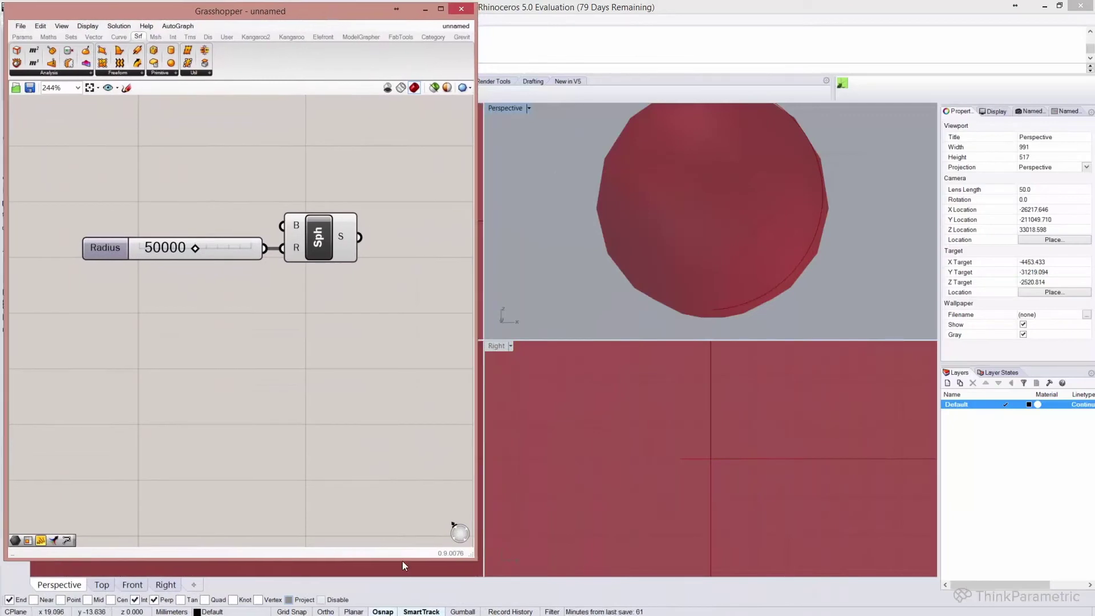
{"action": "left_click_drag", "start_coordinate": [256, 558], "coordinate": [256, 593]}
{"action": "scroll", "coordinate": [741, 227], "scroll_direction": "down", "scroll_amount": 3}
{"action": "scroll", "coordinate": [672, 242], "scroll_direction": "down", "scroll_amount": 2}
{"action": "scroll", "coordinate": [613, 258], "scroll_direction": "down", "scroll_amount": 2}
Step: Enable preview of selected components and zoom the Rhino view onto the selected Sphere
{"action": "left_click", "coordinate": [434, 88]}
{"action": "left_click", "coordinate": [323, 234]}
{"action": "right_click", "coordinate": [374, 182]}
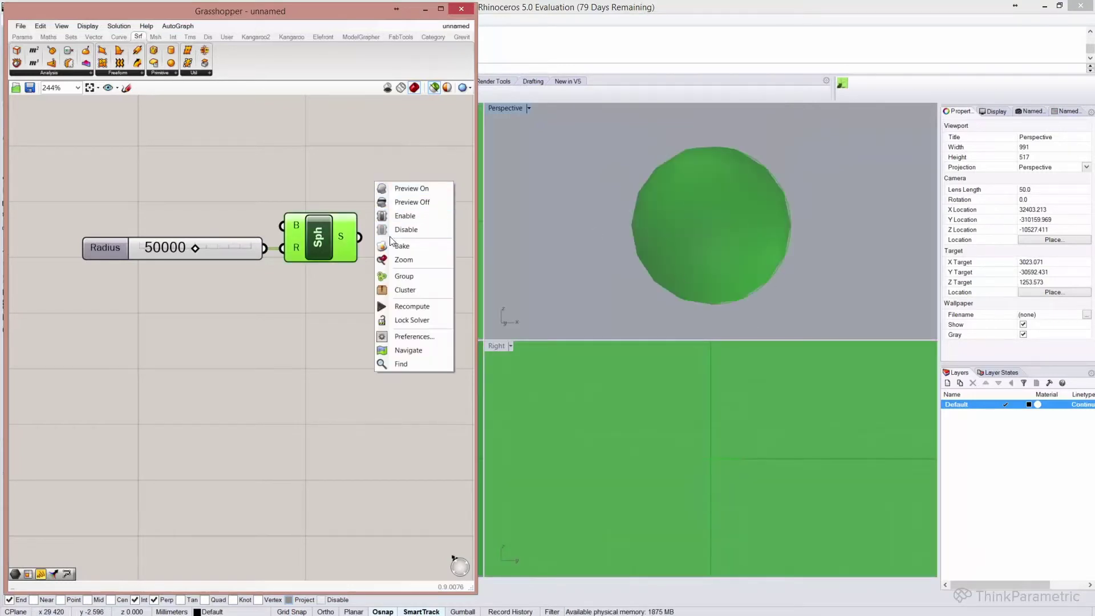
{"action": "left_click", "coordinate": [400, 260]}
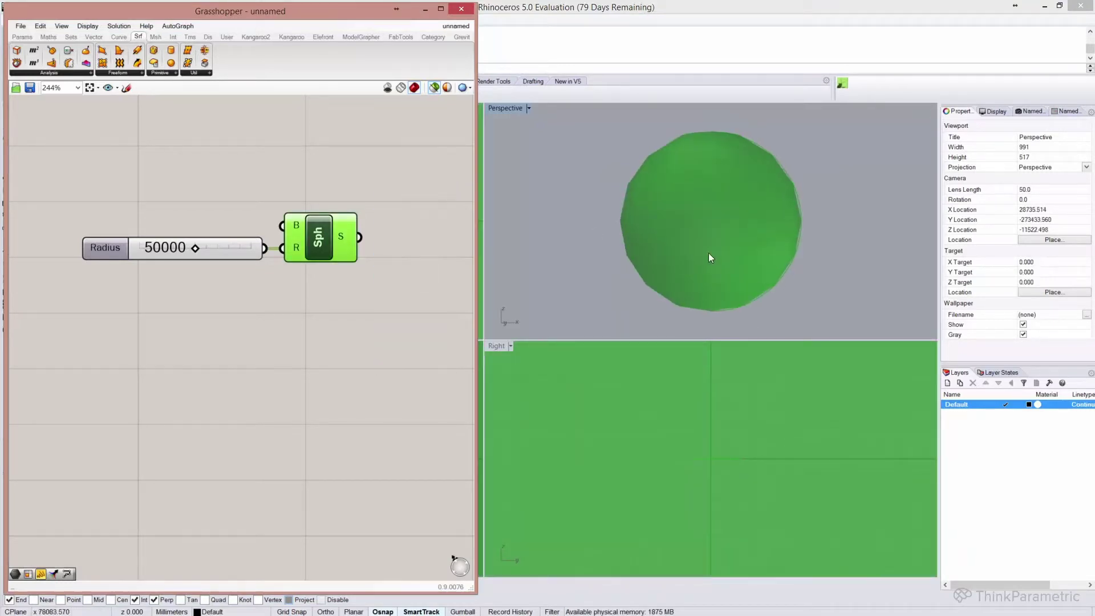
{"action": "mouse_move", "coordinate": [709, 252]}
{"action": "right_mouse_down"}
{"action": "mouse_move", "coordinate": [719, 235]}
{"action": "mouse_move", "coordinate": [777, 238]}
{"action": "right_mouse_up"}
{"action": "left_click_drag", "start_coordinate": [325, 240], "coordinate": [338, 241]}
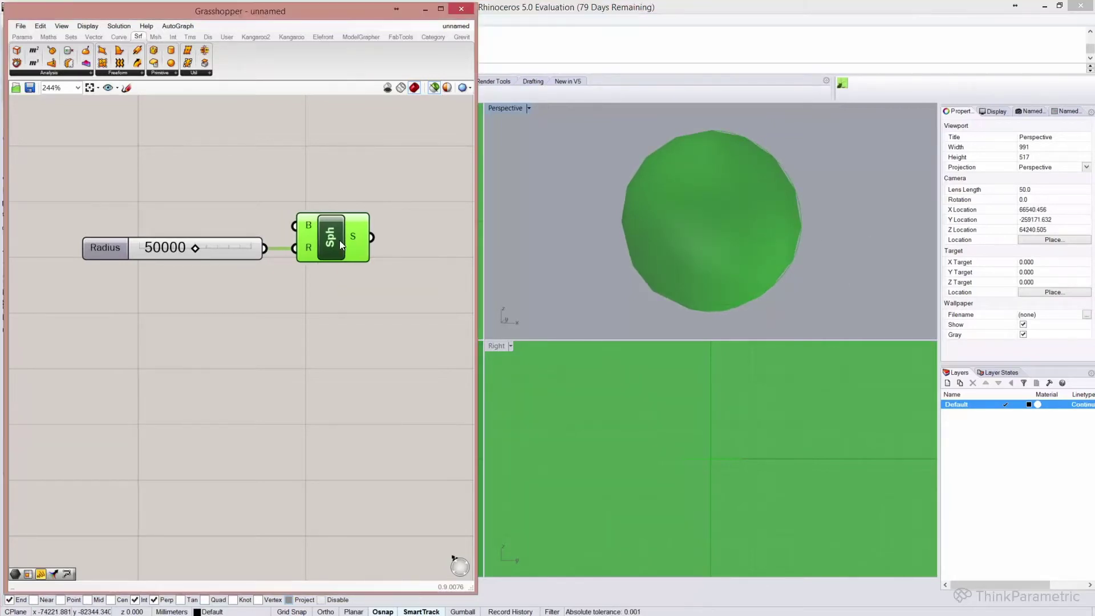
Step: Place a SubSrf component from Surface > Util and feed the sphere into it
{"action": "left_click", "coordinate": [202, 77]}
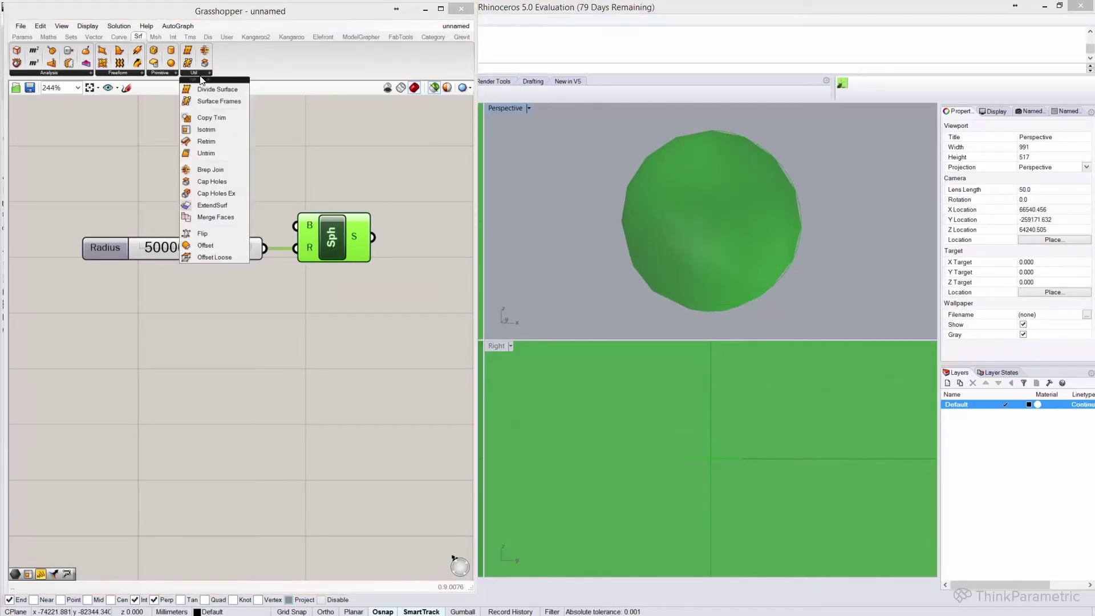
{"action": "left_click", "coordinate": [206, 130]}
{"action": "left_click", "coordinate": [443, 260]}
{"action": "right_click_drag", "start_coordinate": [364, 239], "coordinate": [249, 239]}
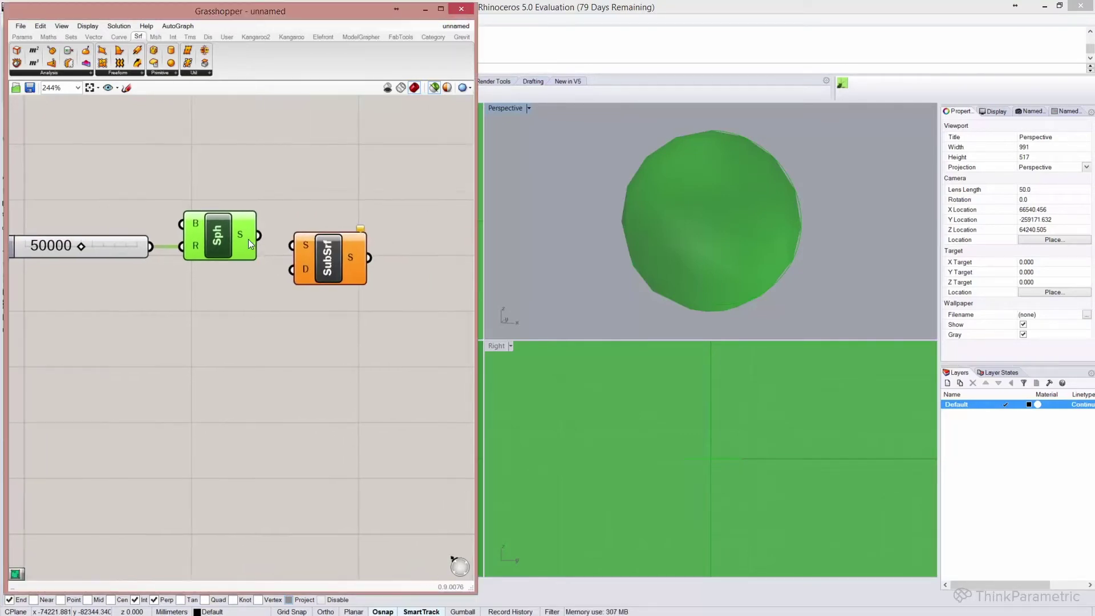
{"action": "left_click_drag", "start_coordinate": [257, 235], "coordinate": [376, 244]}
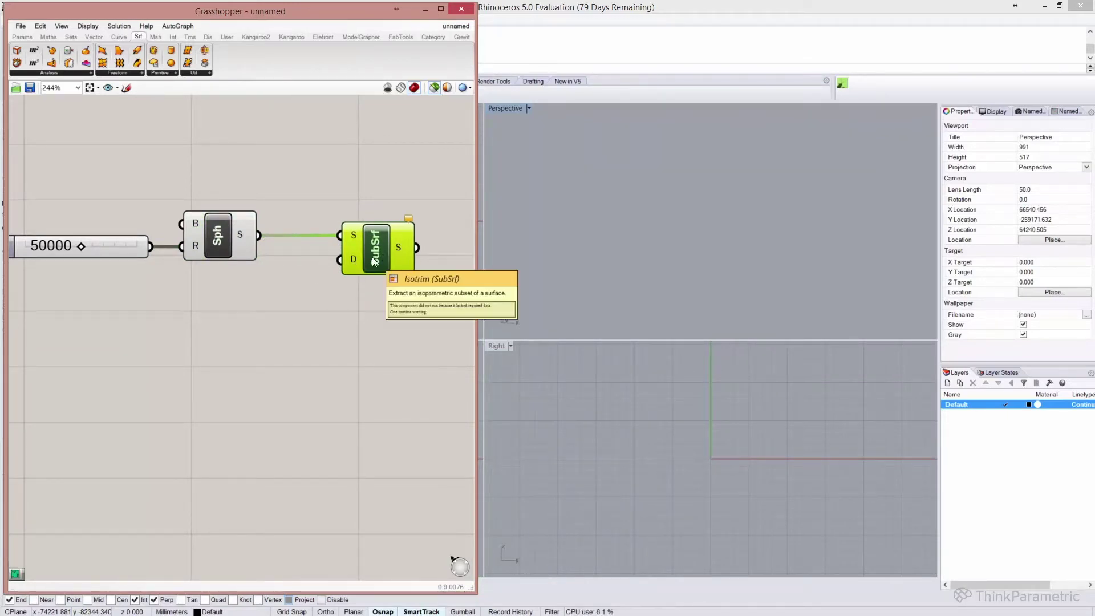
Step: Add a Construct Domain² component from Maths > Domain
{"action": "left_click", "coordinate": [71, 38]}
{"action": "left_click", "coordinate": [91, 40]}
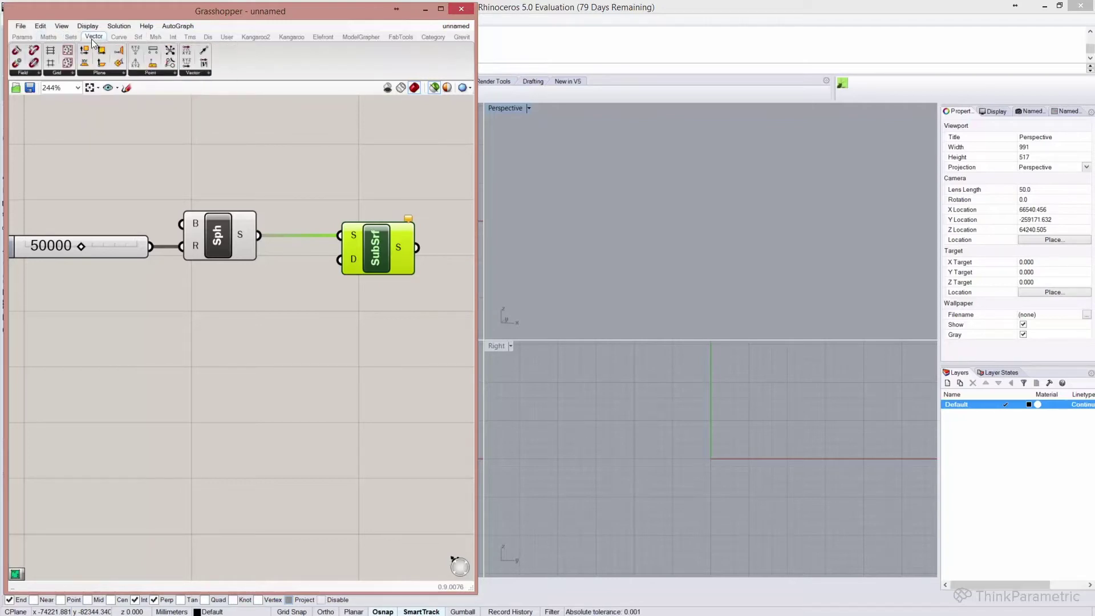
{"action": "left_click", "coordinate": [48, 37]}
{"action": "left_click", "coordinate": [22, 73]}
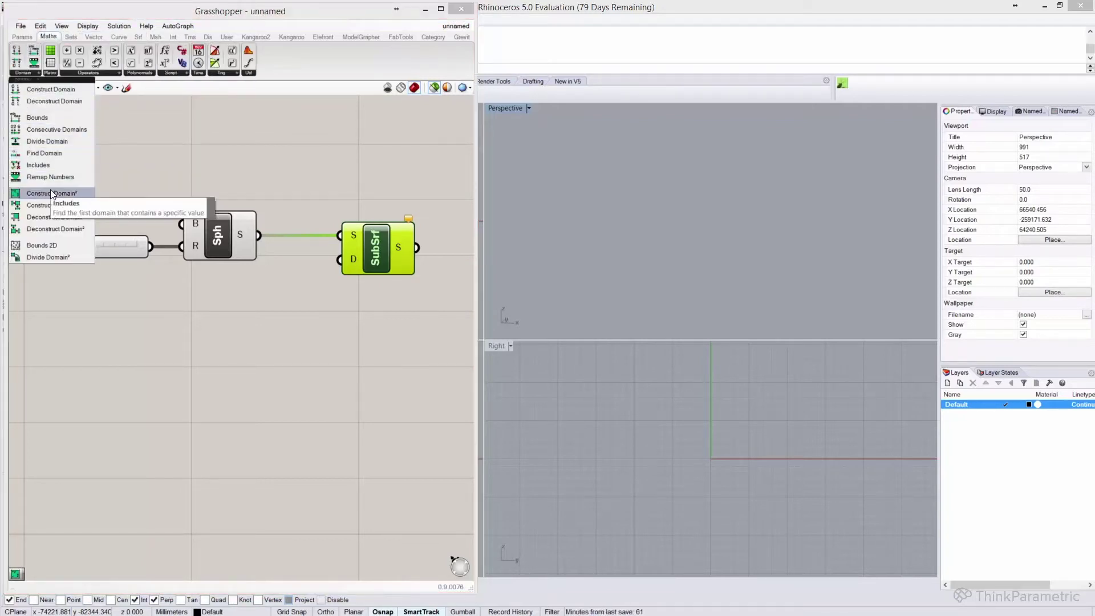
{"action": "mouse_move", "coordinate": [52, 194]}
{"action": "left_mouse_down"}
{"action": "mouse_move", "coordinate": [268, 367]}
{"action": "mouse_move", "coordinate": [244, 367]}
{"action": "left_mouse_up"}
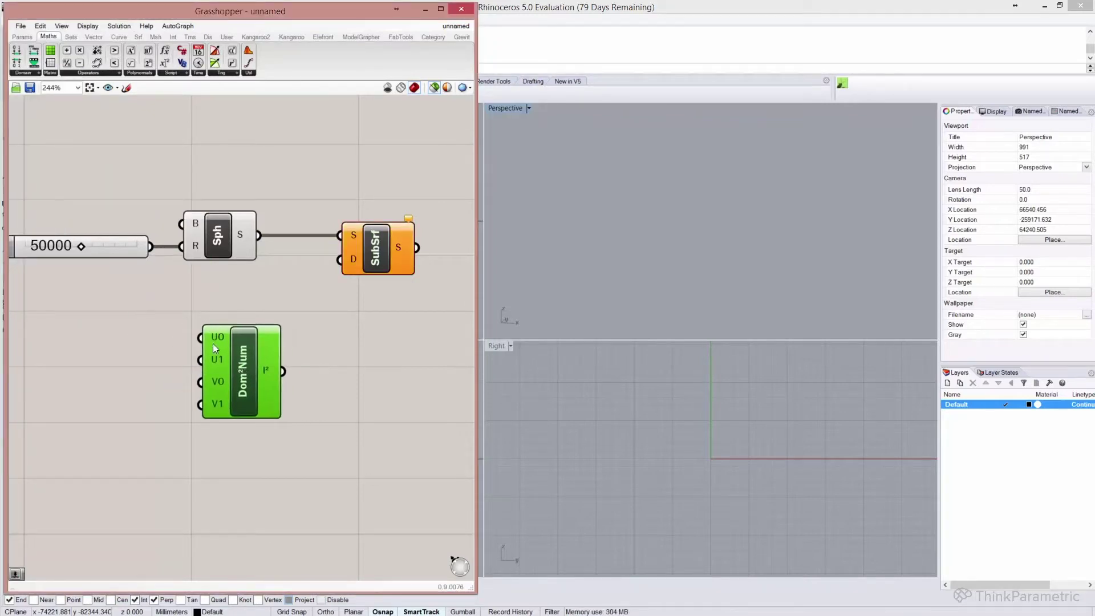
Step: Add a number slider, duplicate it, and wire one slider into V1
{"action": "double_click", "coordinate": [91, 359]}
{"action": "type", "text": "slider"}
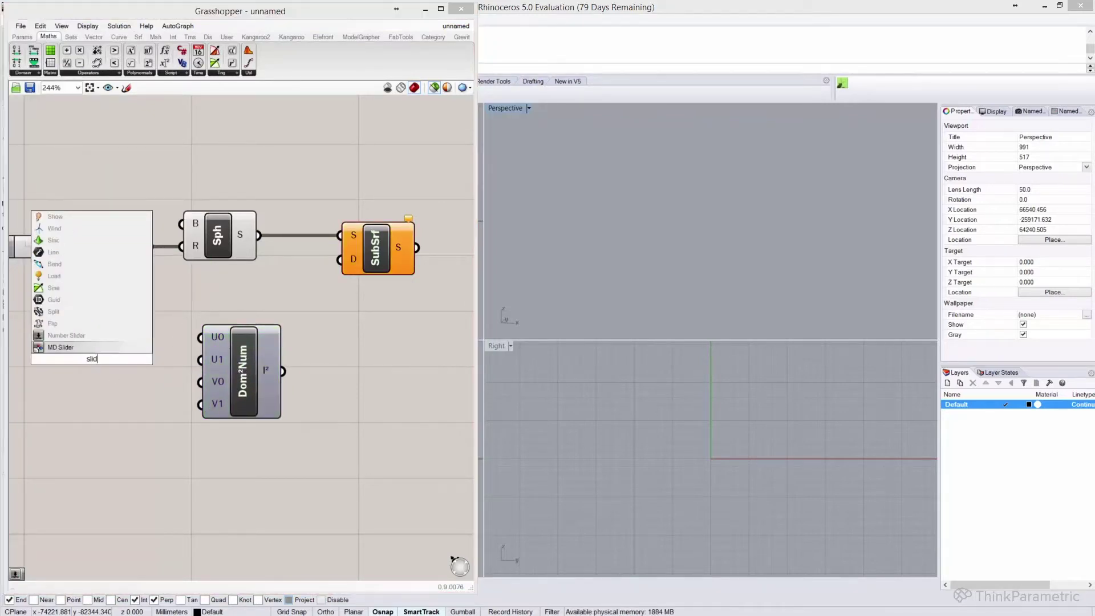
{"action": "left_click", "coordinate": [75, 335]}
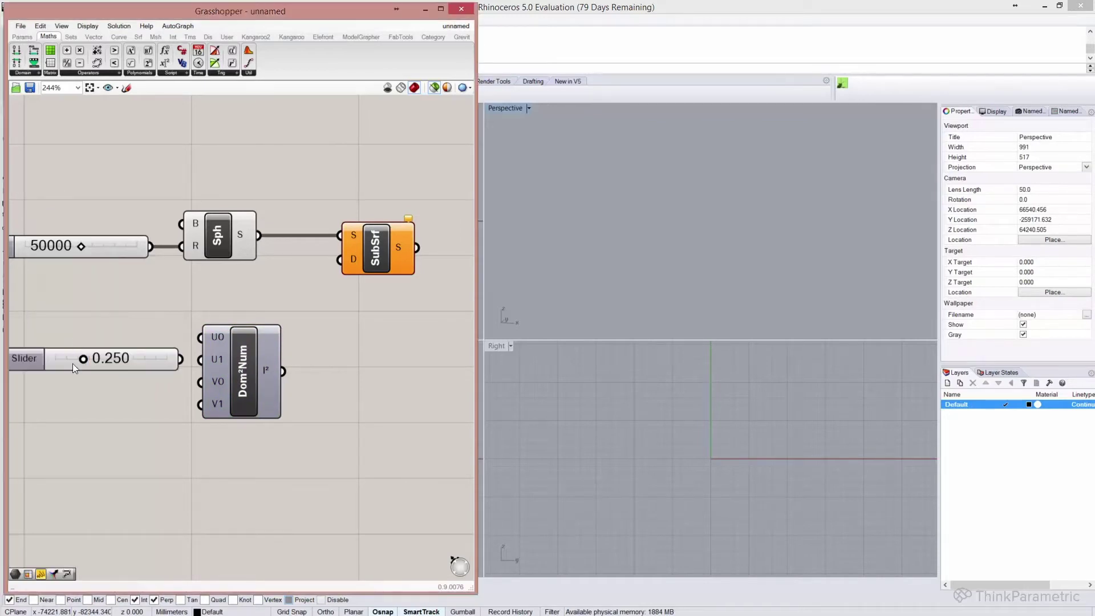
{"action": "left_click_drag", "start_coordinate": [45, 350], "coordinate": [45, 343]}
{"action": "key", "text": "ctrl+v"}
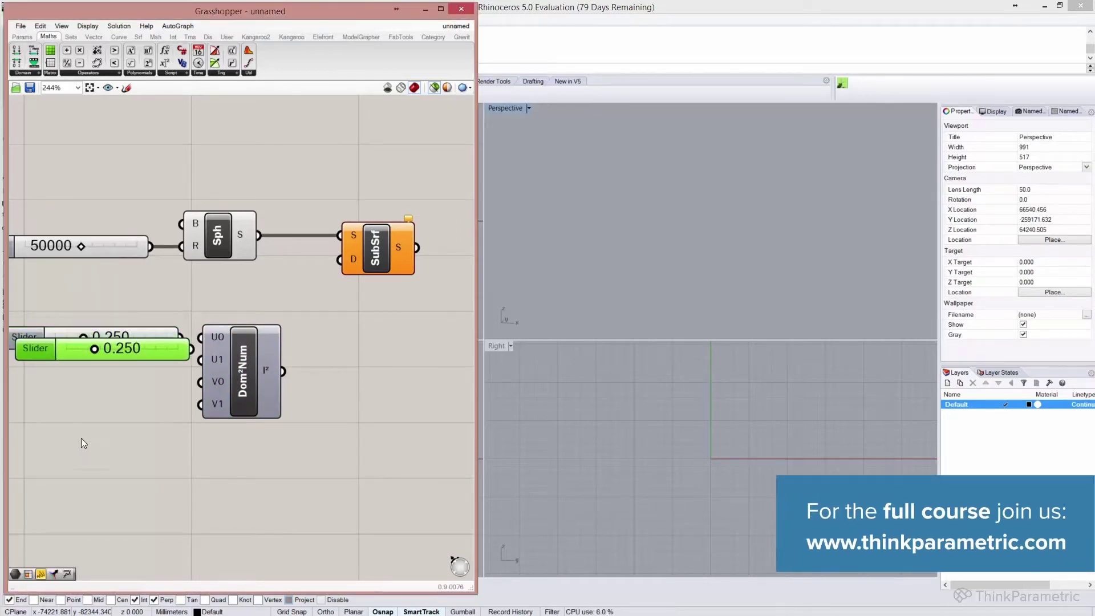
{"action": "key", "text": "ctrl+v"}
{"action": "key", "text": "ctrl+v"}
{"action": "left_click_drag", "start_coordinate": [97, 382], "coordinate": [60, 416]}
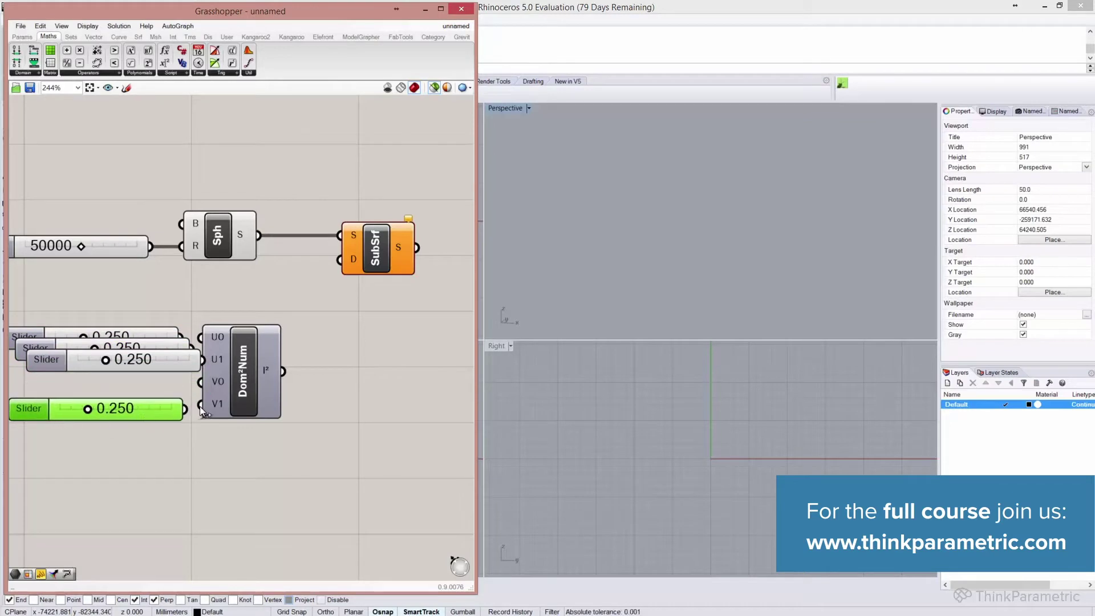
{"action": "left_click_drag", "start_coordinate": [187, 409], "coordinate": [202, 404]}
{"action": "left_click", "coordinate": [279, 385]}
{"action": "left_click_drag", "start_coordinate": [284, 382], "coordinate": [321, 374]}
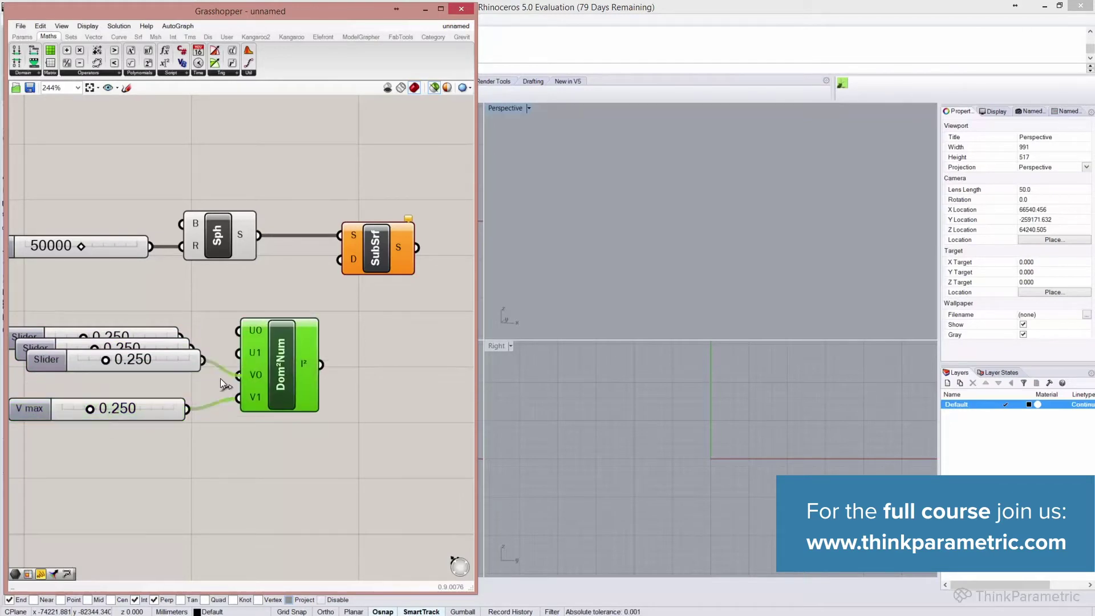
Step: Wire a slider into U1 and align the four sliders in one column
{"action": "left_click_drag", "start_coordinate": [157, 359], "coordinate": [156, 381]}
{"action": "mouse_move", "coordinate": [191, 349]}
{"action": "left_mouse_down"}
{"action": "mouse_move", "coordinate": [233, 356]}
{"action": "mouse_move", "coordinate": [239, 330]}
{"action": "left_mouse_up"}
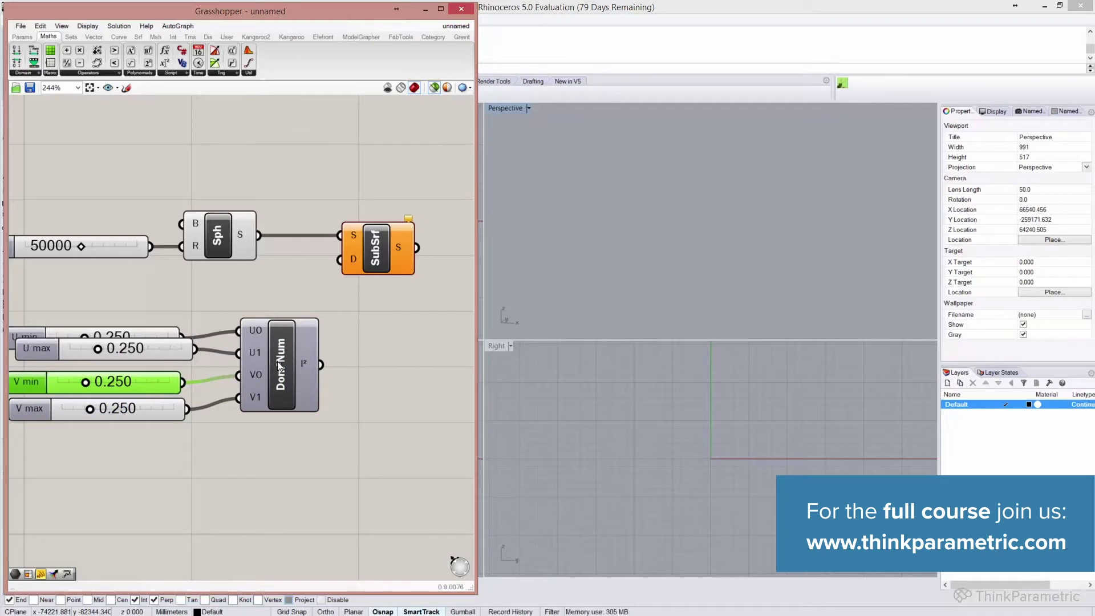
{"action": "left_click_drag", "start_coordinate": [280, 367], "coordinate": [275, 374]}
{"action": "left_click_drag", "start_coordinate": [167, 409], "coordinate": [152, 405]}
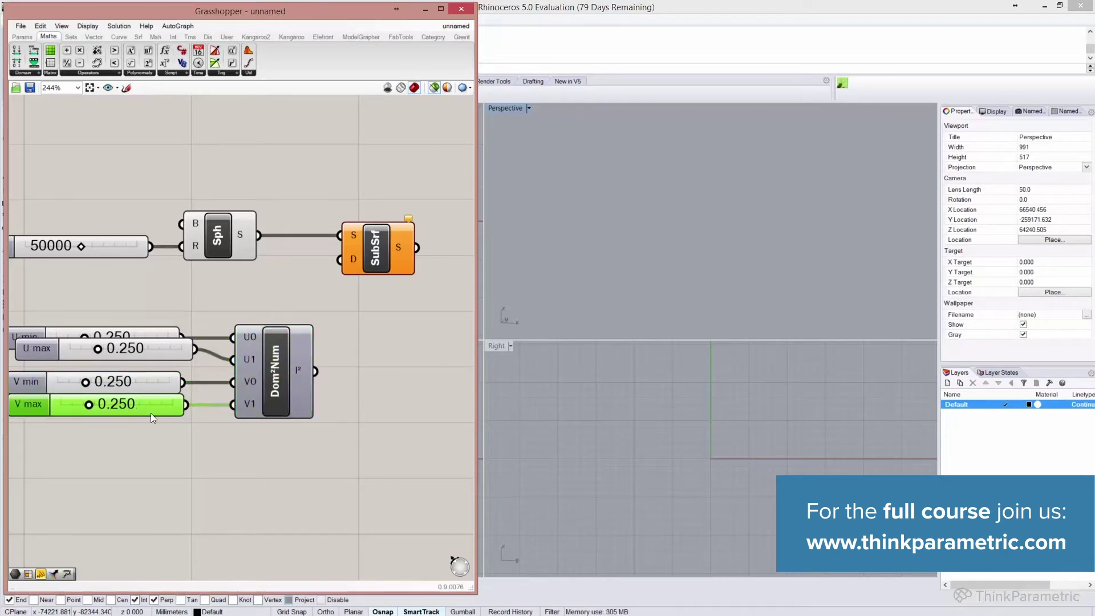
{"action": "left_click_drag", "start_coordinate": [169, 457], "coordinate": [102, 314]}
{"action": "left_click", "coordinate": [99, 315]}
{"action": "left_click", "coordinate": [93, 297]}
{"action": "right_click_drag", "start_coordinate": [183, 314], "coordinate": [249, 316]}
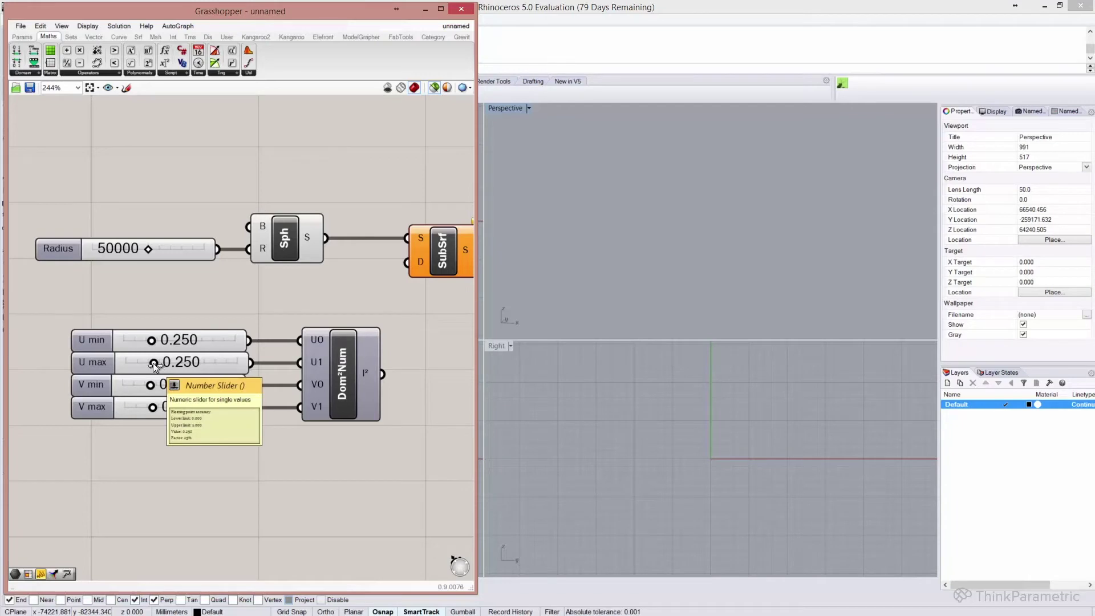
Step: Set U max 0.885, U min 0.430, V max 0.684, and wire the domain into D
{"action": "left_click_drag", "start_coordinate": [154, 365], "coordinate": [226, 366]}
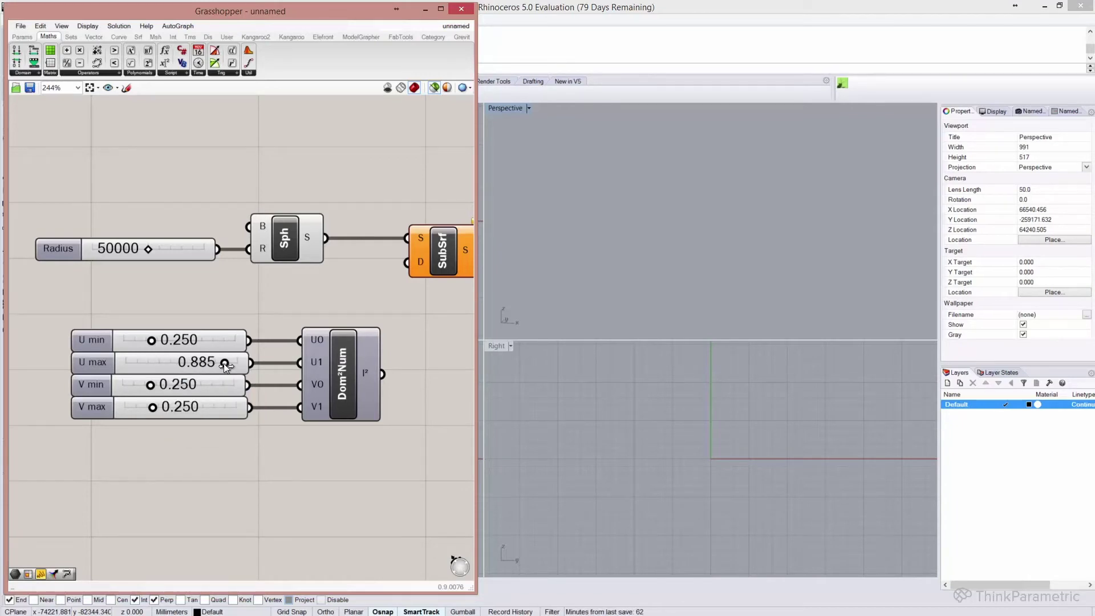
{"action": "left_click_drag", "start_coordinate": [151, 340], "coordinate": [174, 342]}
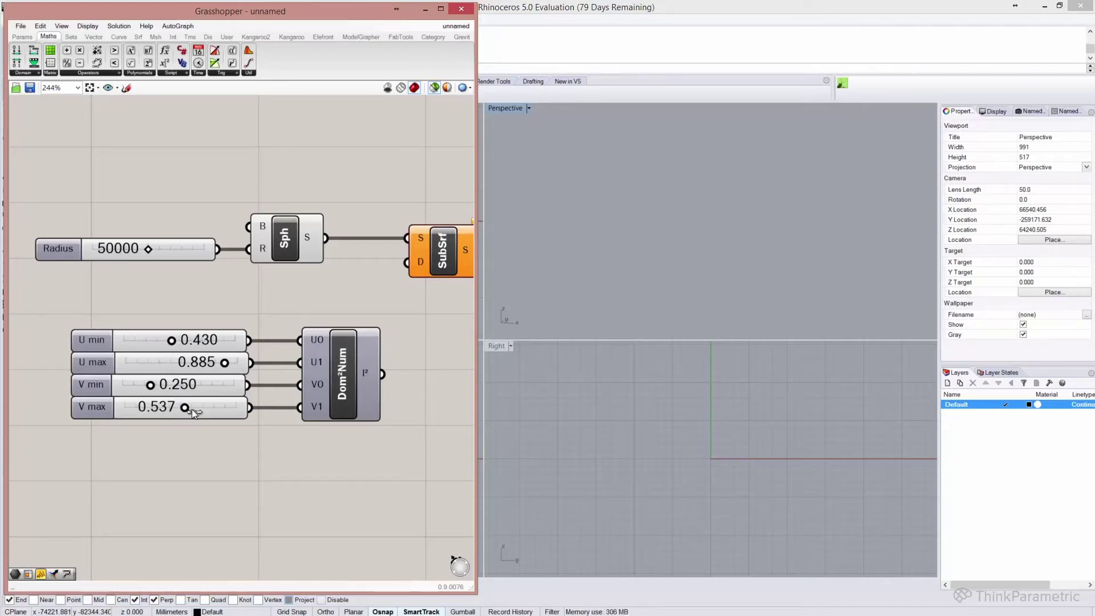
{"action": "left_click_drag", "start_coordinate": [195, 410], "coordinate": [200, 408]}
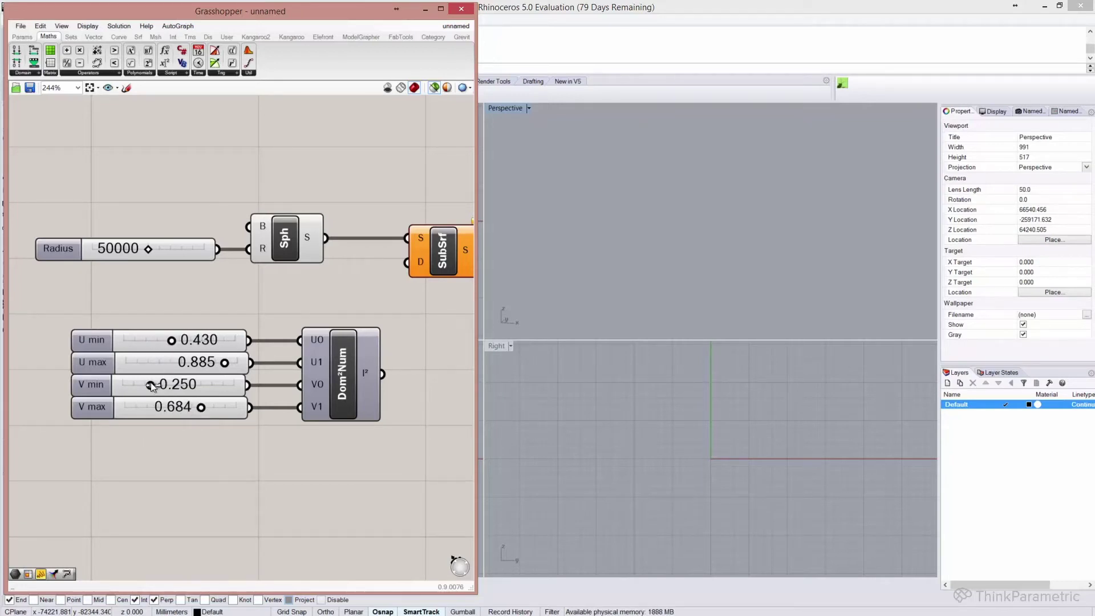
{"action": "left_click_drag", "start_coordinate": [381, 373], "coordinate": [407, 261]}
{"action": "left_click_drag", "start_coordinate": [411, 308], "coordinate": [62, 428]}
{"action": "left_click_drag", "start_coordinate": [338, 383], "coordinate": [265, 383]}
Step: Zoom and orbit the Perspective view onto the selected SubSrf patch
{"action": "left_click", "coordinate": [439, 257]}
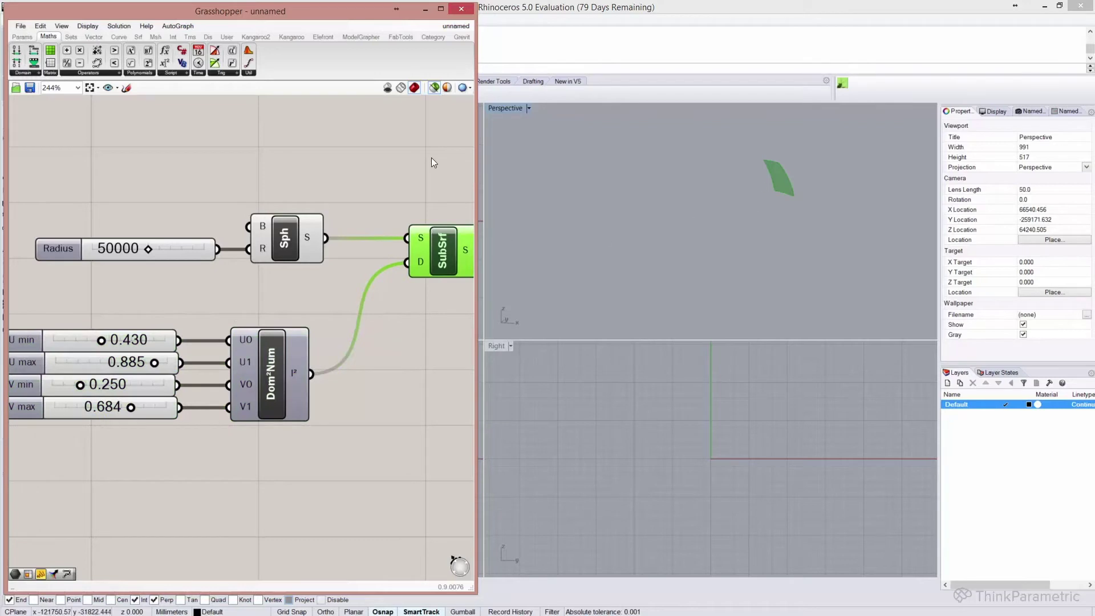
{"action": "right_click", "coordinate": [432, 160]}
{"action": "left_click", "coordinate": [446, 242]}
{"action": "right_click_drag", "start_coordinate": [711, 246], "coordinate": [568, 232]}
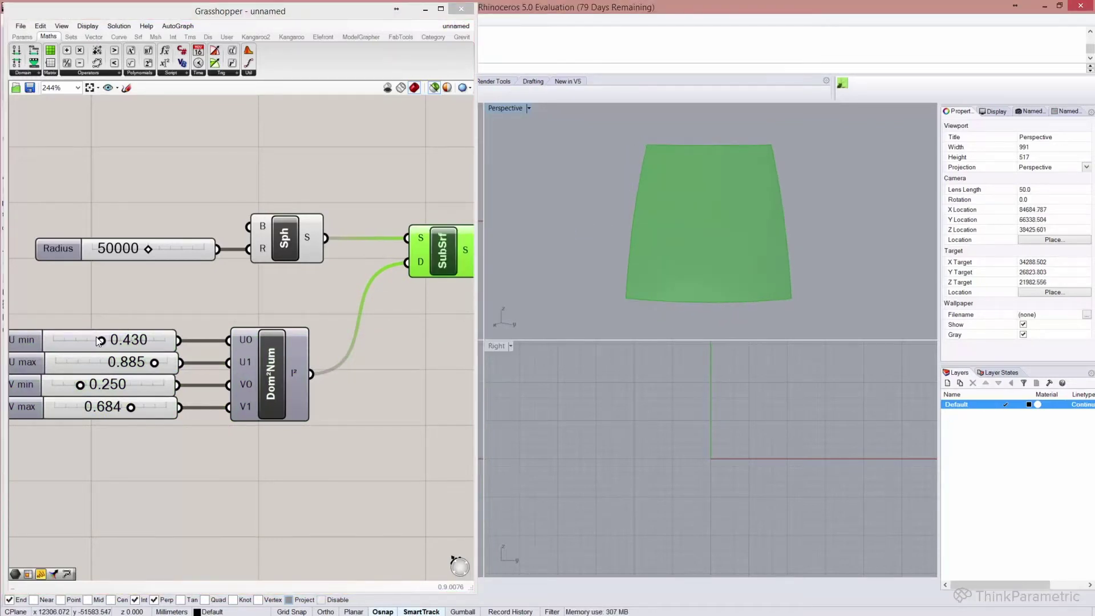
Step: Lower U min to 0.369 and V min to 0.209, and raise V max to 0.762
{"action": "left_click_drag", "start_coordinate": [101, 340], "coordinate": [95, 341]}
{"action": "left_click_drag", "start_coordinate": [81, 385], "coordinate": [76, 385]}
{"action": "left_click_drag", "start_coordinate": [131, 409], "coordinate": [138, 410]}
{"action": "right_click_drag", "start_coordinate": [625, 256], "coordinate": [689, 237]}
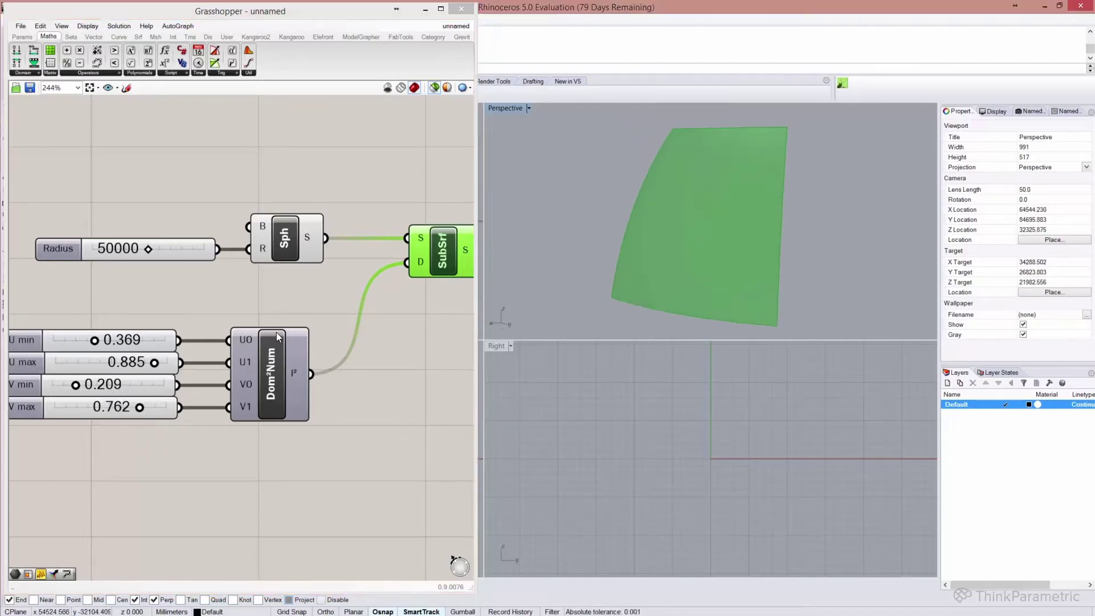
{"action": "left_click_drag", "start_coordinate": [273, 377], "coordinate": [280, 377]}
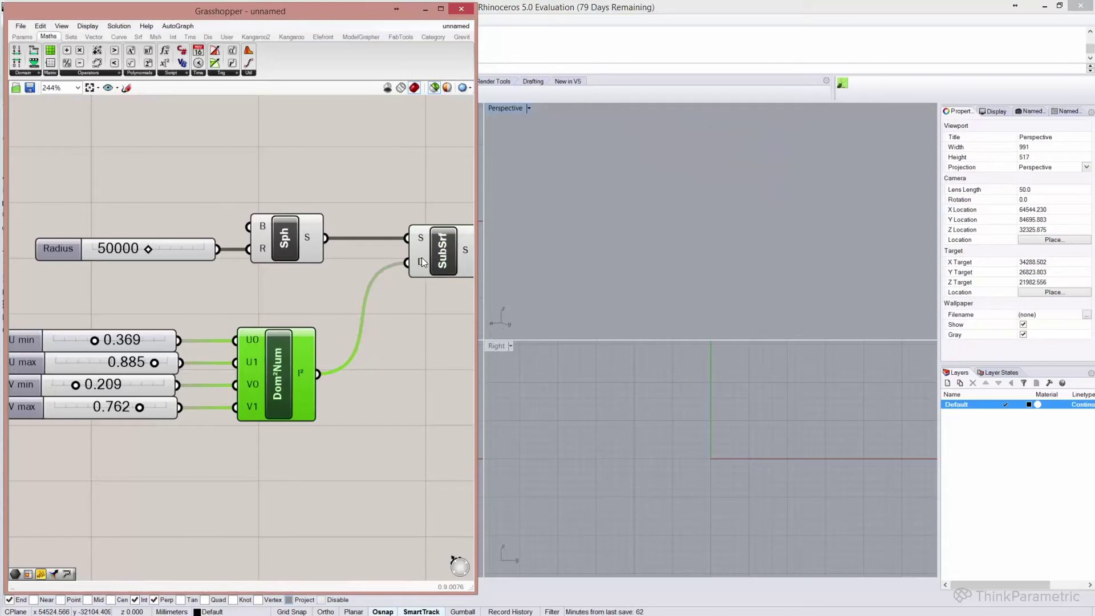
{"action": "left_click", "coordinate": [434, 368]}
{"action": "right_click_drag", "start_coordinate": [302, 396], "coordinate": [206, 402]}
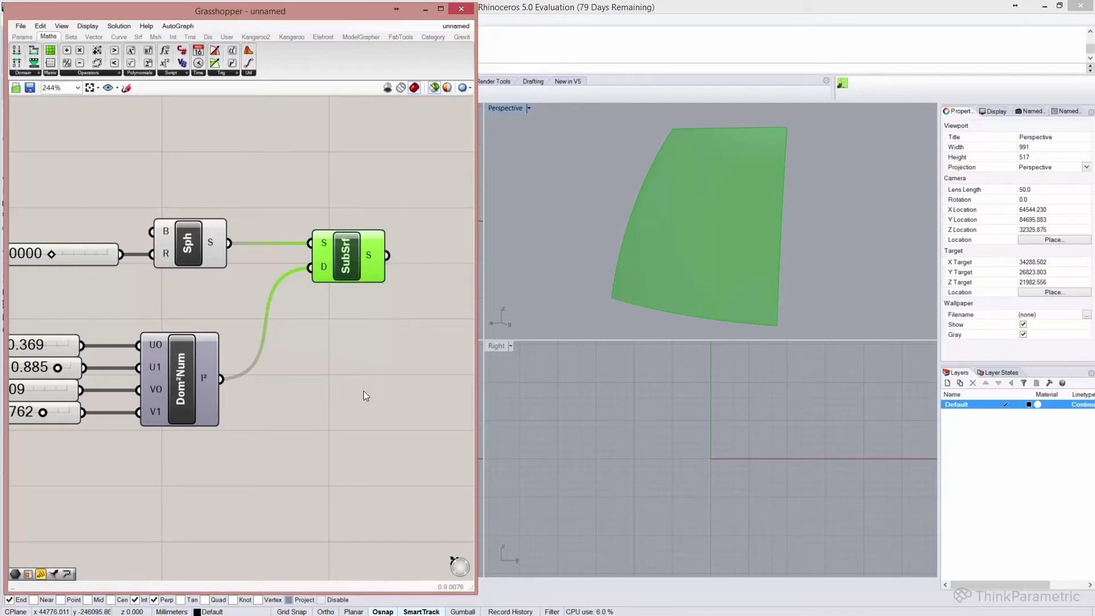
Step: Bake the SubSrf patch, then select the baked surface in Perspective to inspect its properties
{"action": "right_click_drag", "start_coordinate": [395, 356], "coordinate": [318, 385]}
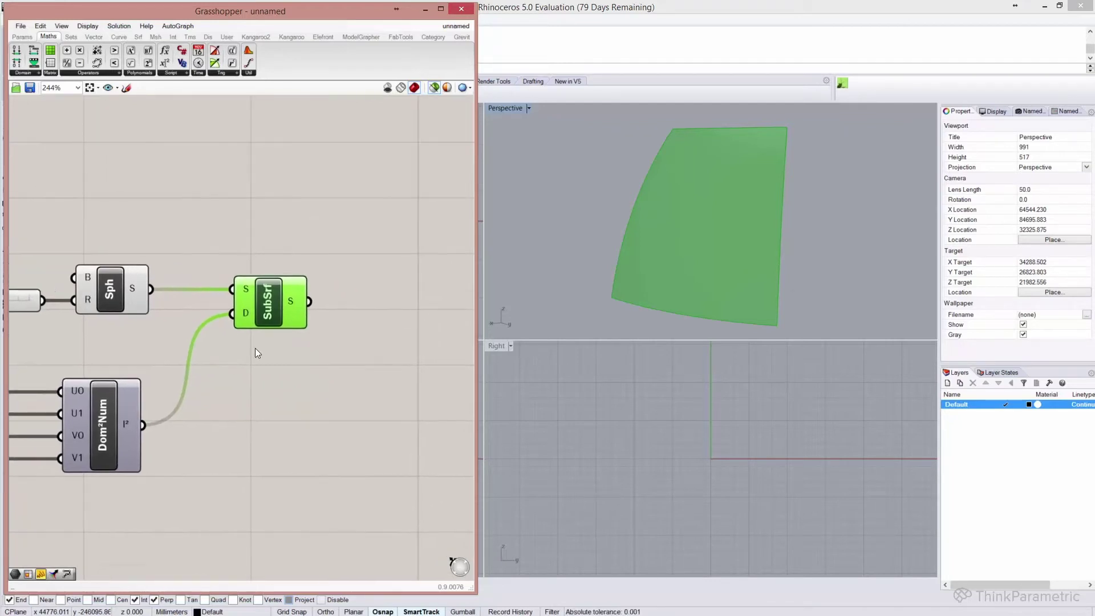
{"action": "right_click", "coordinate": [360, 203]}
{"action": "left_click", "coordinate": [383, 269]}
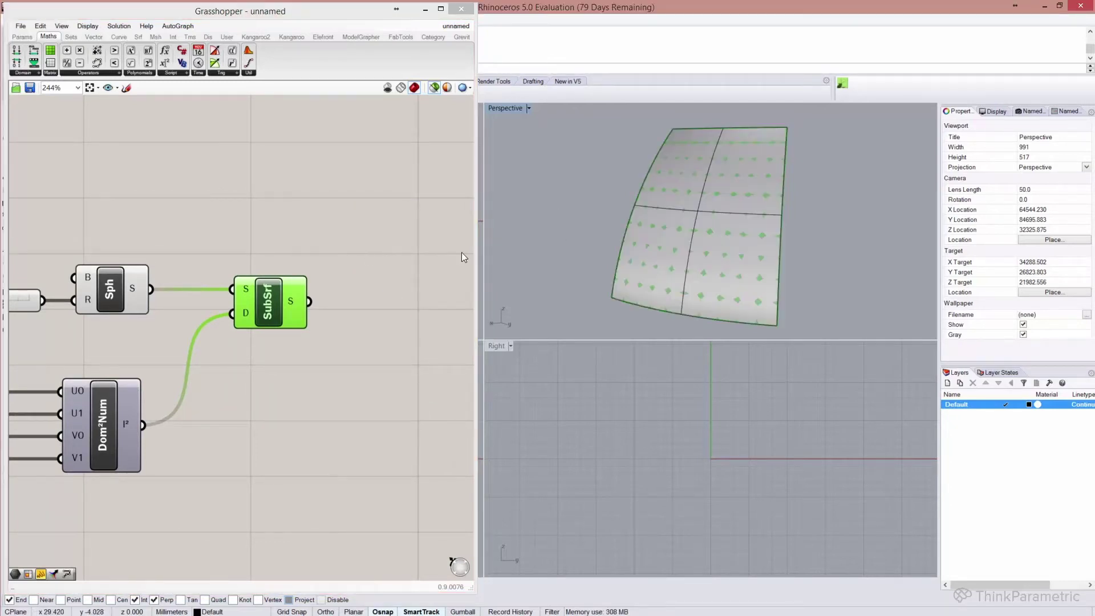
{"action": "left_click", "coordinate": [352, 228]}
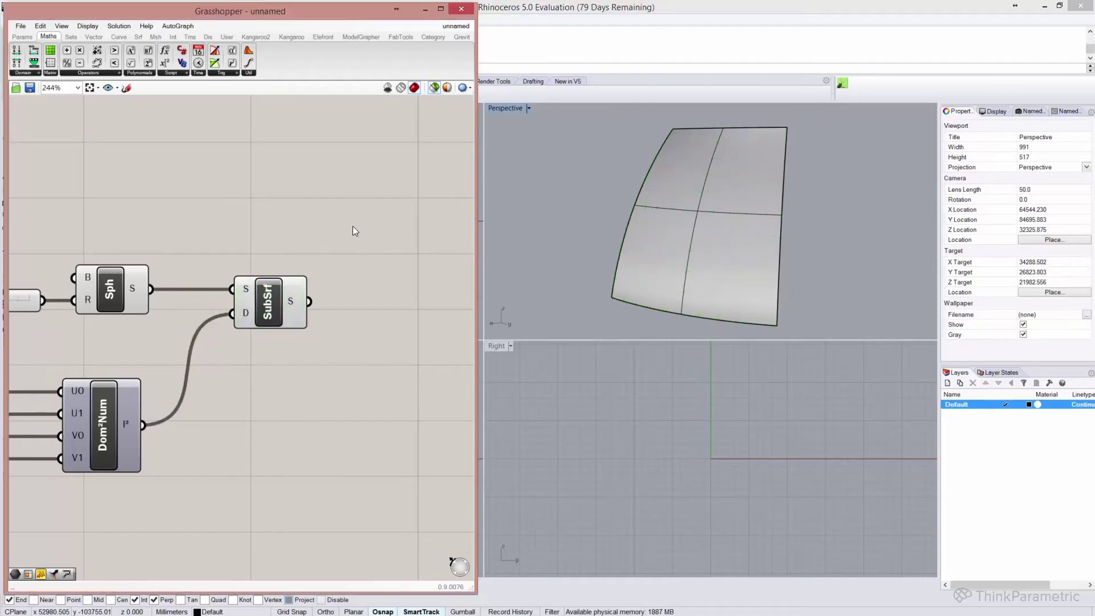
{"action": "left_click", "coordinate": [698, 247]}
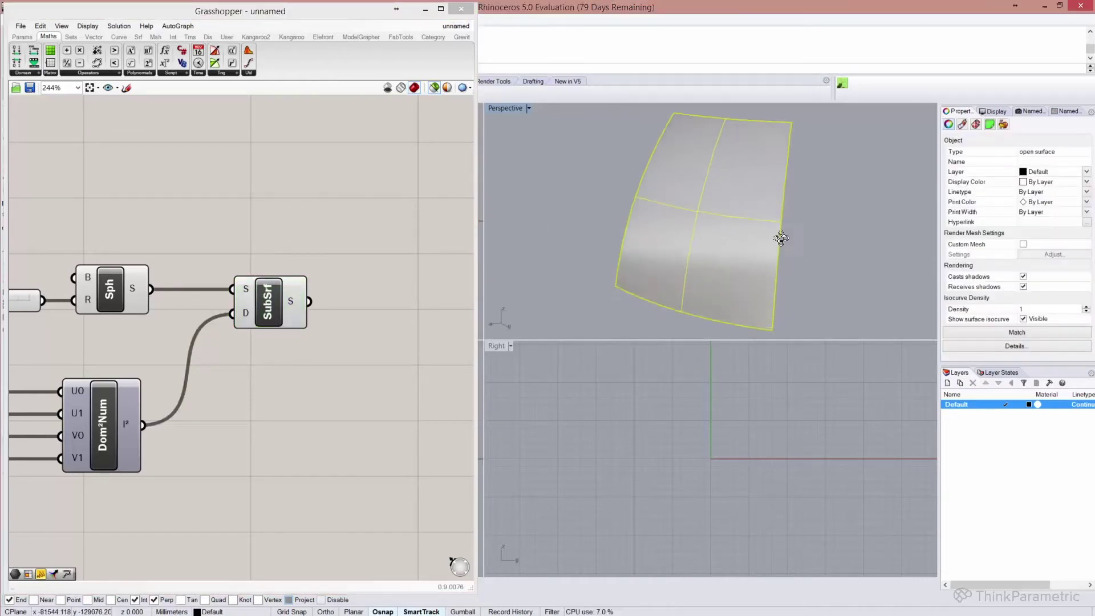
{"action": "right_click_drag", "start_coordinate": [787, 240], "coordinate": [855, 243]}
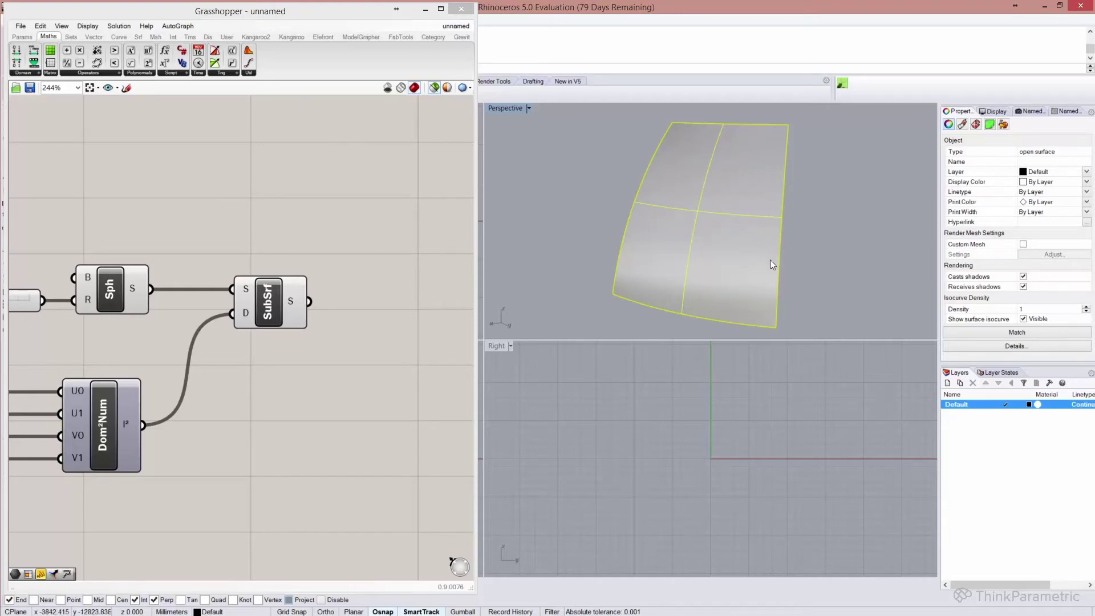
Step: Move the U sliders to 0.410 and 0.946 and bake the new SubSrf strip
{"action": "left_click", "coordinate": [274, 307]}
{"action": "right_click_drag", "start_coordinate": [298, 358], "coordinate": [330, 341]}
{"action": "scroll", "coordinate": [329, 341], "scroll_direction": "down", "scroll_amount": 2}
{"action": "scroll", "coordinate": [138, 333], "scroll_direction": "up", "scroll_amount": 1}
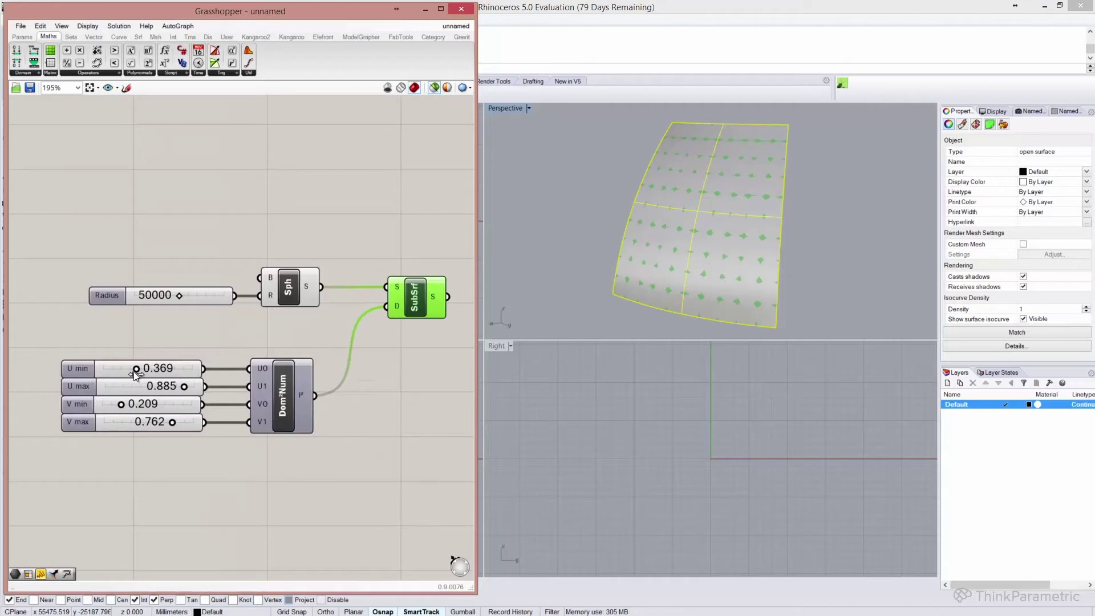
{"action": "left_click_drag", "start_coordinate": [134, 372], "coordinate": [187, 387]}
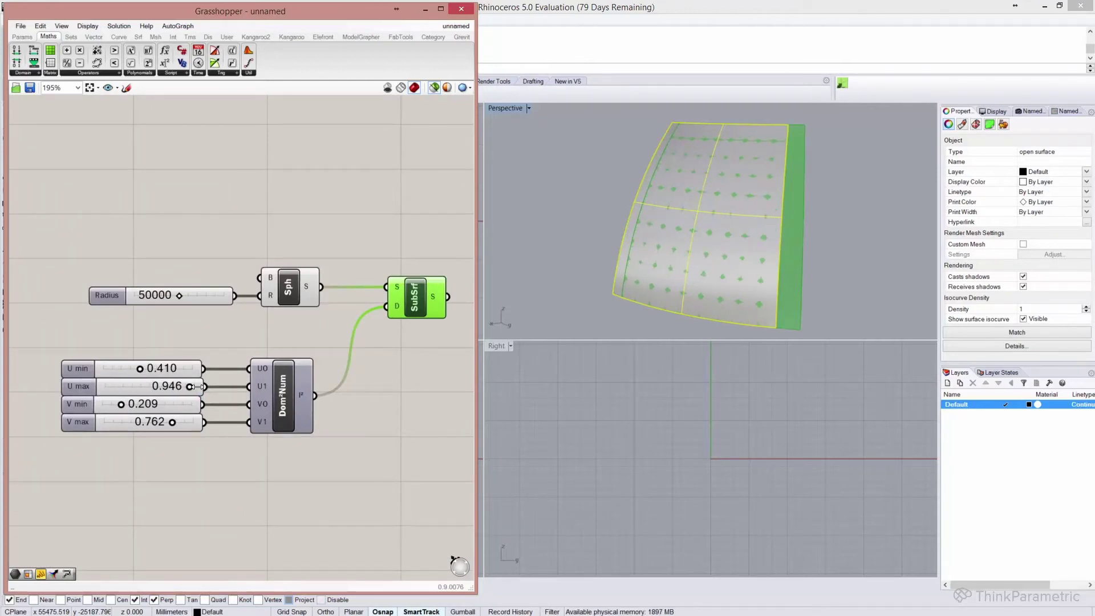
{"action": "right_click_drag", "start_coordinate": [338, 385], "coordinate": [187, 397]}
{"action": "right_click", "coordinate": [335, 221]}
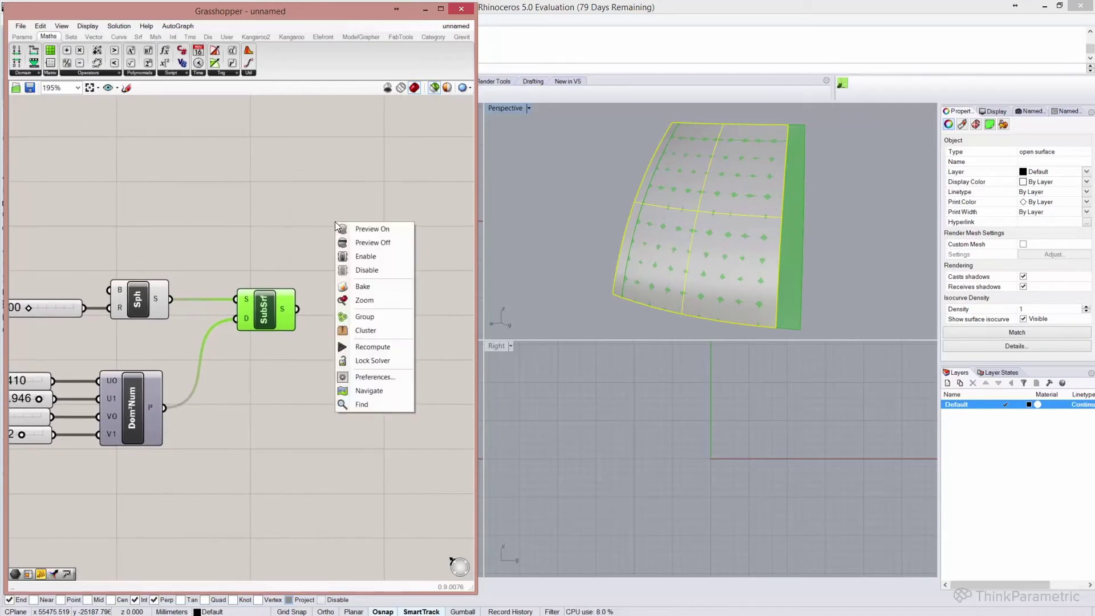
{"action": "left_click", "coordinate": [359, 292]}
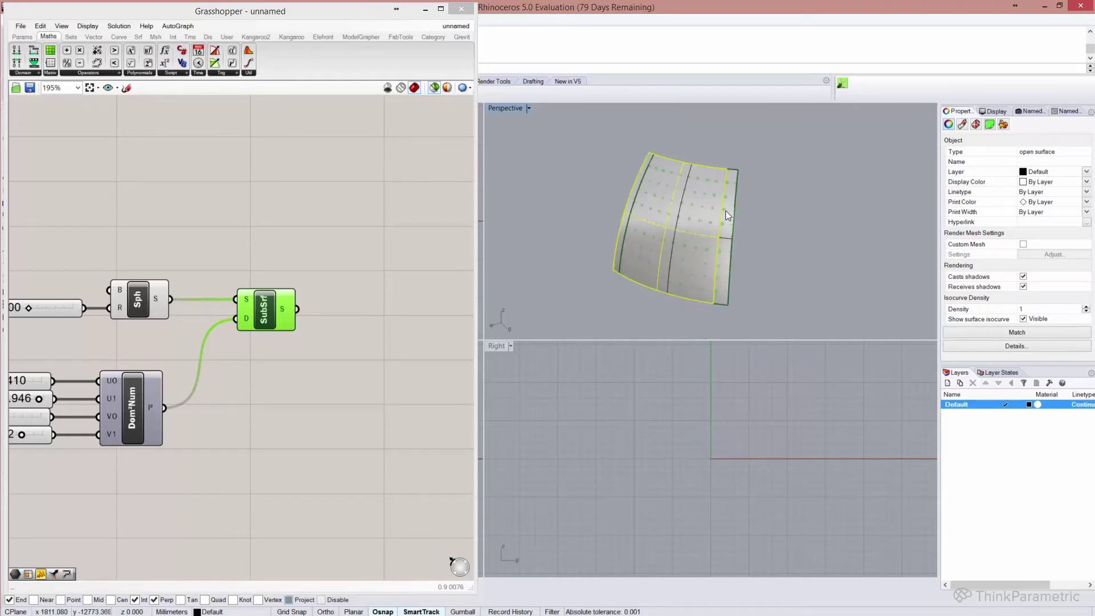
{"action": "left_click", "coordinate": [445, 199]}
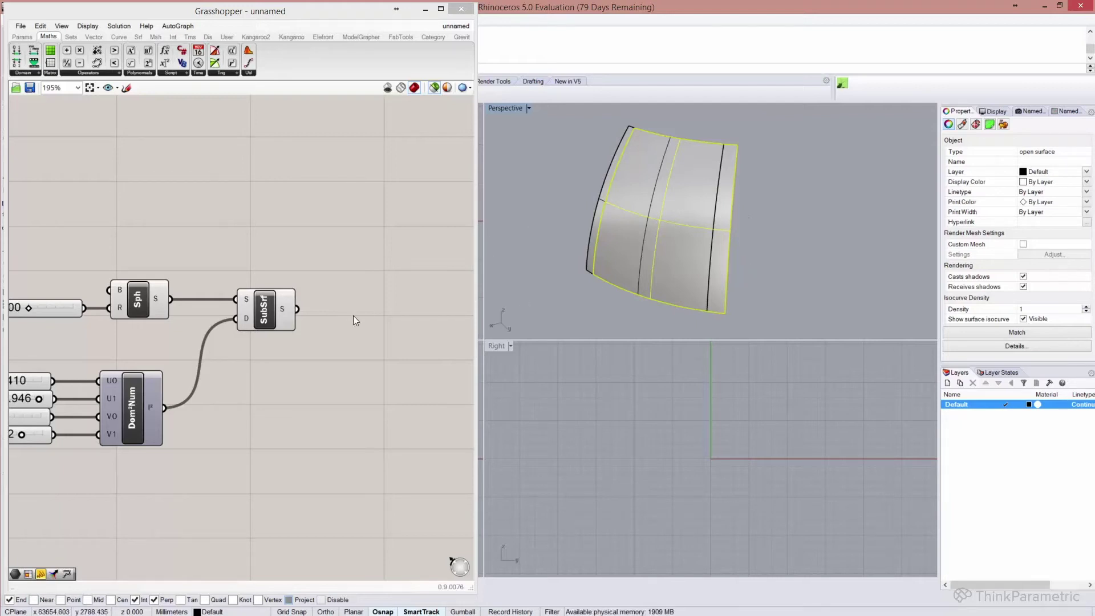
Step: Place Elefront's Bake component from 06 Bake and wire SubSrf S into its G input
{"action": "right_click_drag", "start_coordinate": [363, 330], "coordinate": [269, 333]}
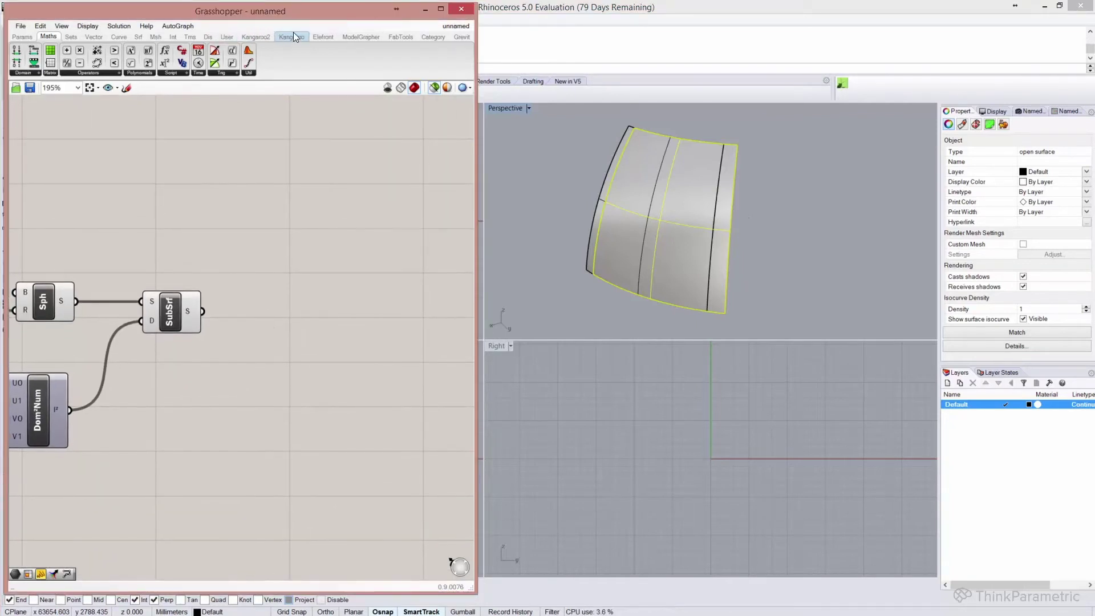
{"action": "left_click", "coordinate": [319, 36]}
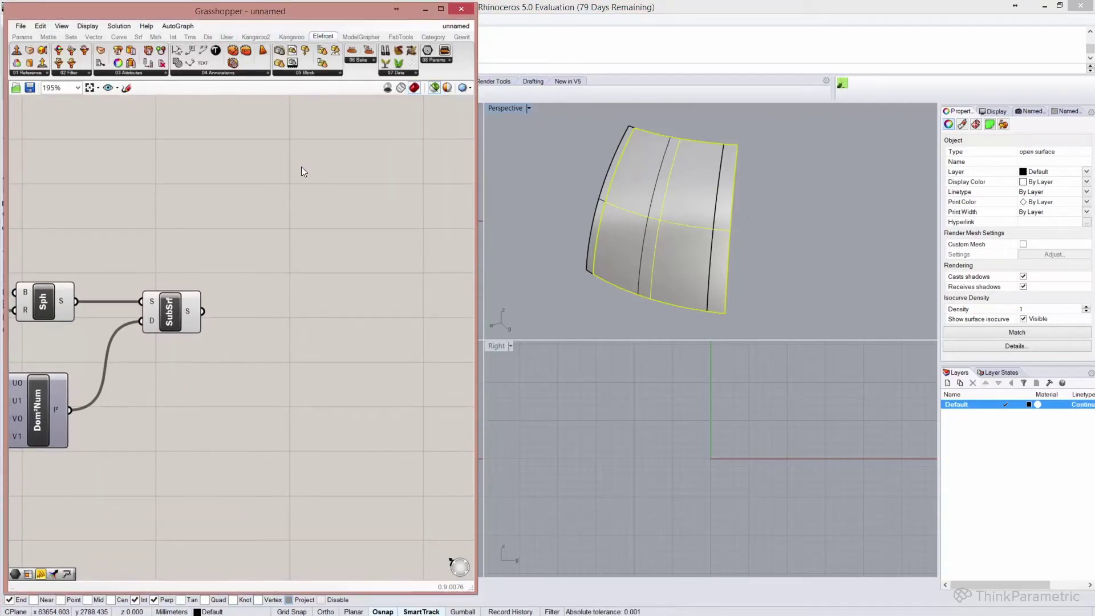
{"action": "left_click", "coordinate": [373, 72]}
{"action": "left_click_drag", "start_coordinate": [367, 78], "coordinate": [332, 342]}
{"action": "mouse_move", "coordinate": [203, 312]}
{"action": "left_mouse_down"}
{"action": "mouse_move", "coordinate": [299, 267]}
{"action": "mouse_move", "coordinate": [336, 335]}
{"action": "left_mouse_up"}
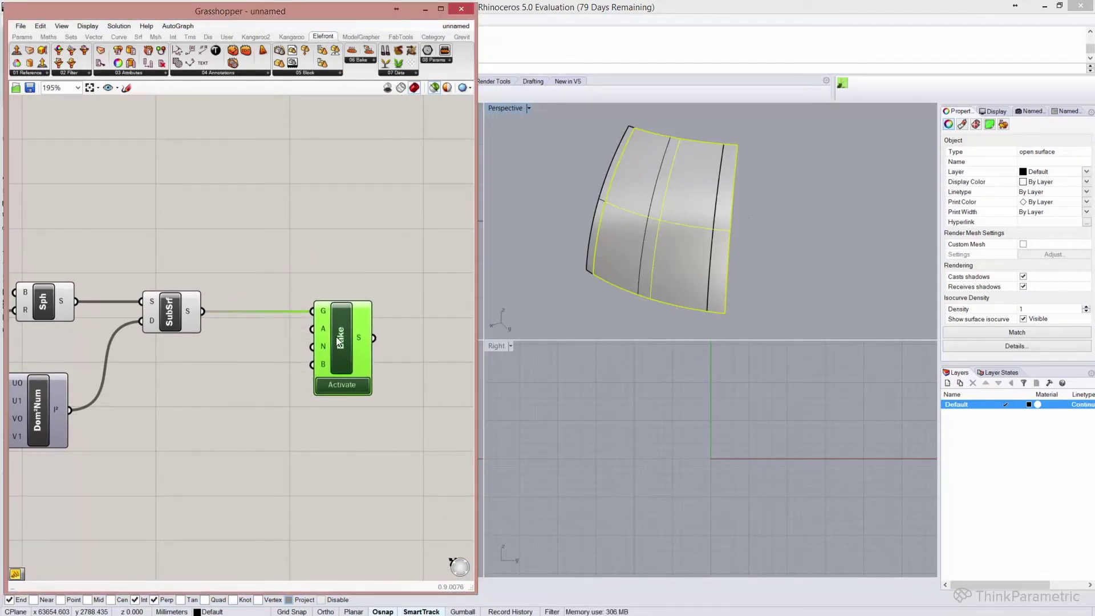
{"action": "left_click", "coordinate": [411, 189]}
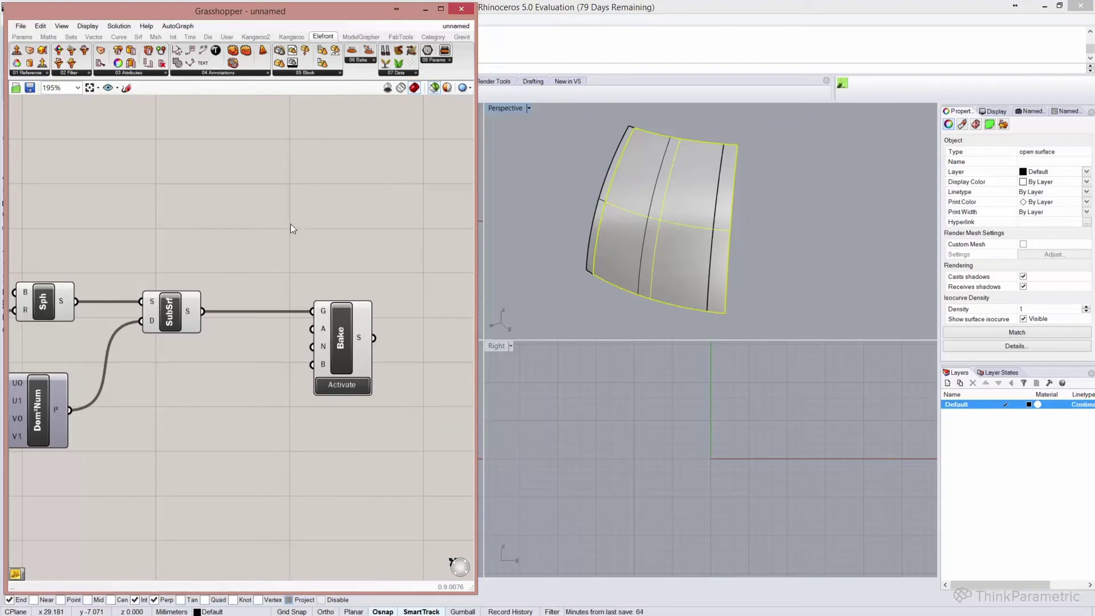
Step: Delete the old baked surfaces in Perspective and bake the subsurface with Elefront's Activate
{"action": "left_click", "coordinate": [171, 313]}
{"action": "right_click", "coordinate": [220, 222]}
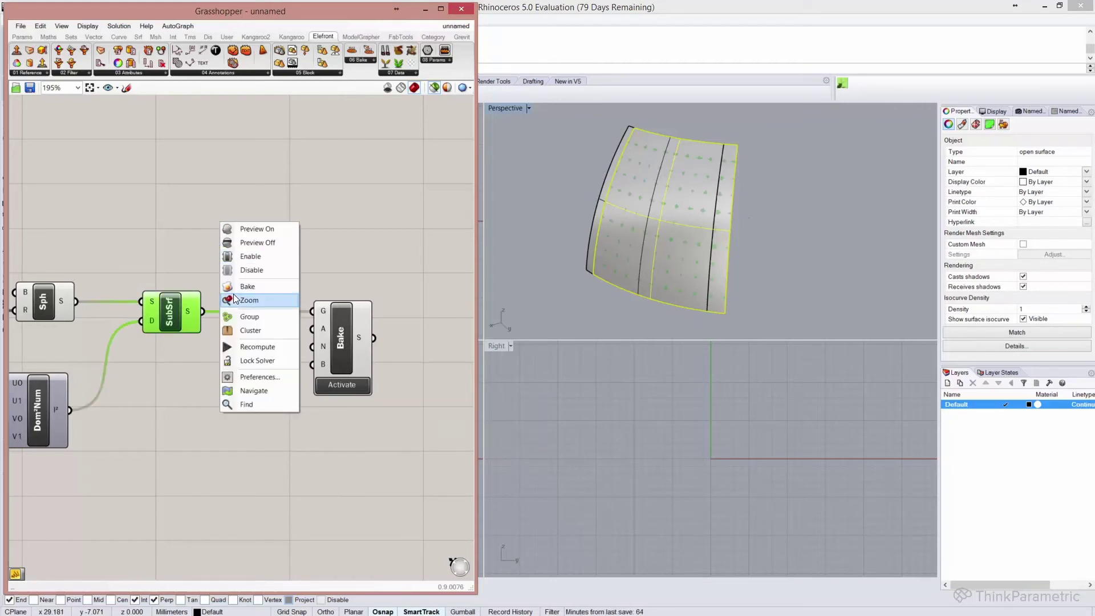
{"action": "left_click_drag", "start_coordinate": [869, 254], "coordinate": [676, 207]}
{"action": "key", "text": "Delete"}
{"action": "left_click", "coordinate": [330, 386]}
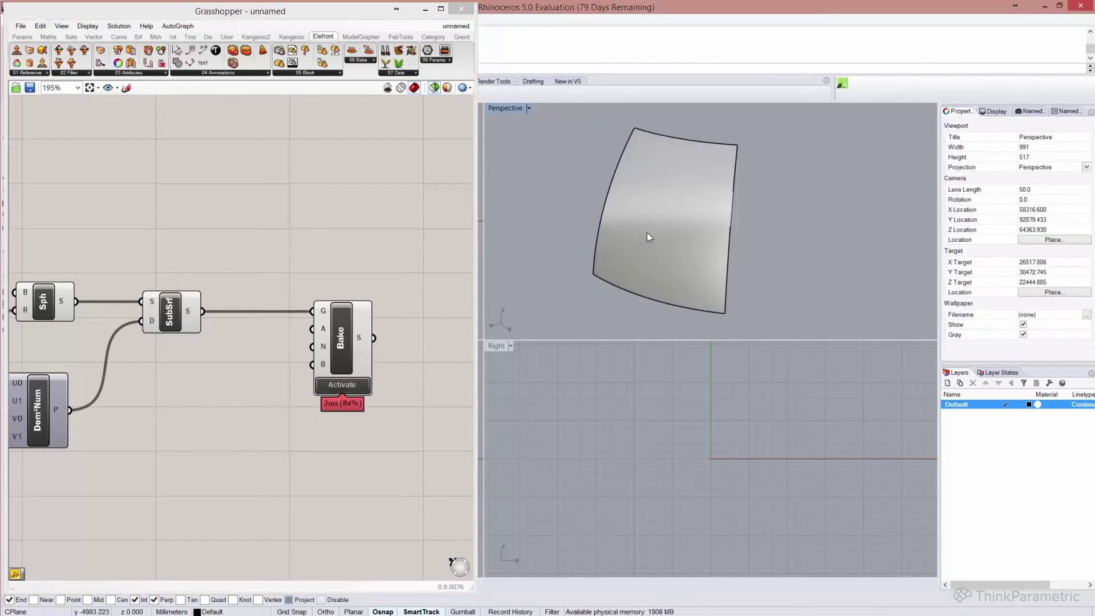
{"action": "left_click", "coordinate": [647, 230]}
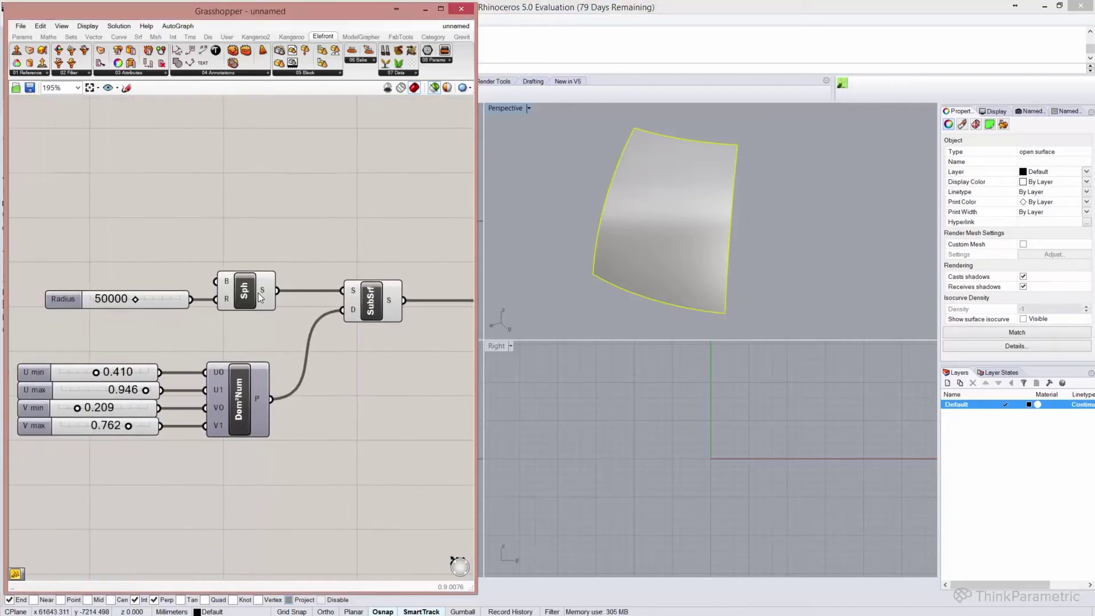
Step: Lower U min to 0.236 and bake the widened subsurface into Rhino
{"action": "left_click_drag", "start_coordinate": [95, 372], "coordinate": [80, 373]}
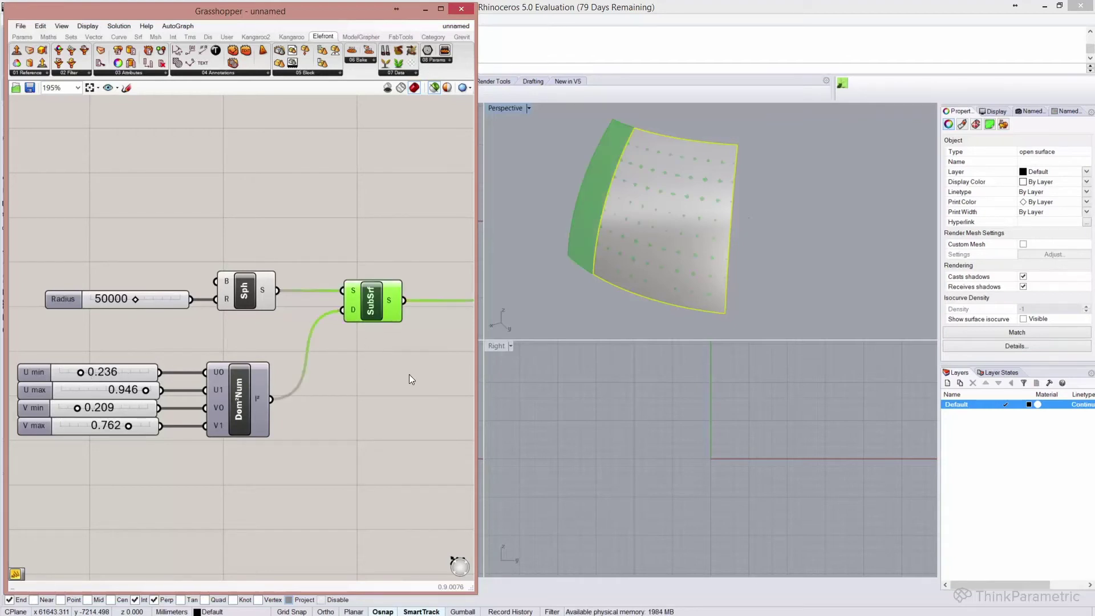
{"action": "right_click_drag", "start_coordinate": [410, 379], "coordinate": [142, 383]}
{"action": "left_click", "coordinate": [241, 415]}
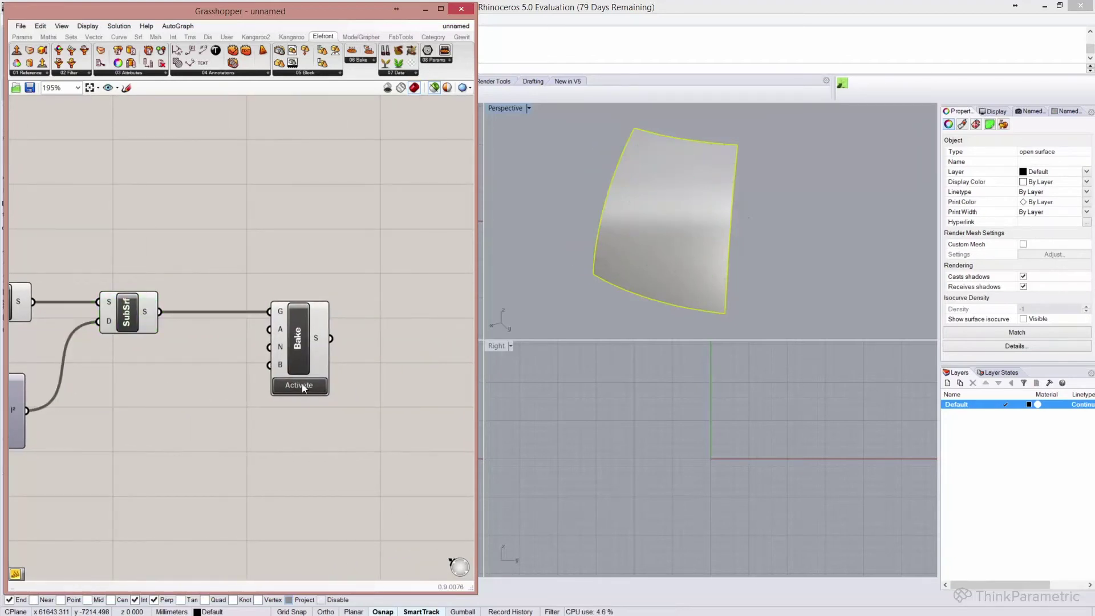
{"action": "left_click", "coordinate": [303, 385]}
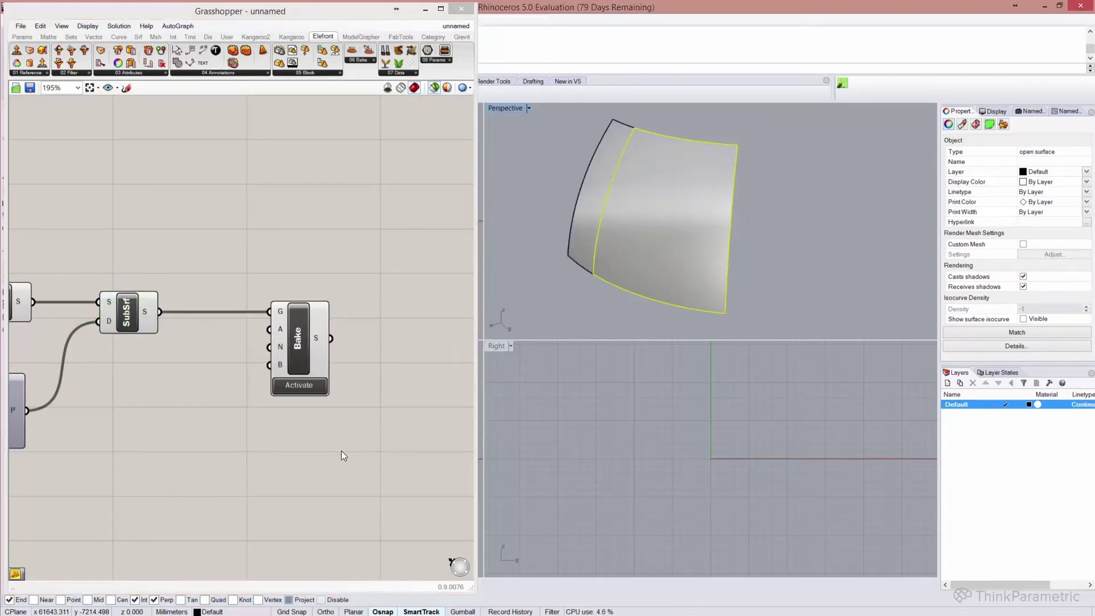
Step: Delete both baked surfaces from Rhino and place an empty panel below Bake
{"action": "left_click", "coordinate": [575, 207]}
{"action": "left_click", "coordinate": [655, 207], "text": "shift"}
{"action": "key", "text": "Delete"}
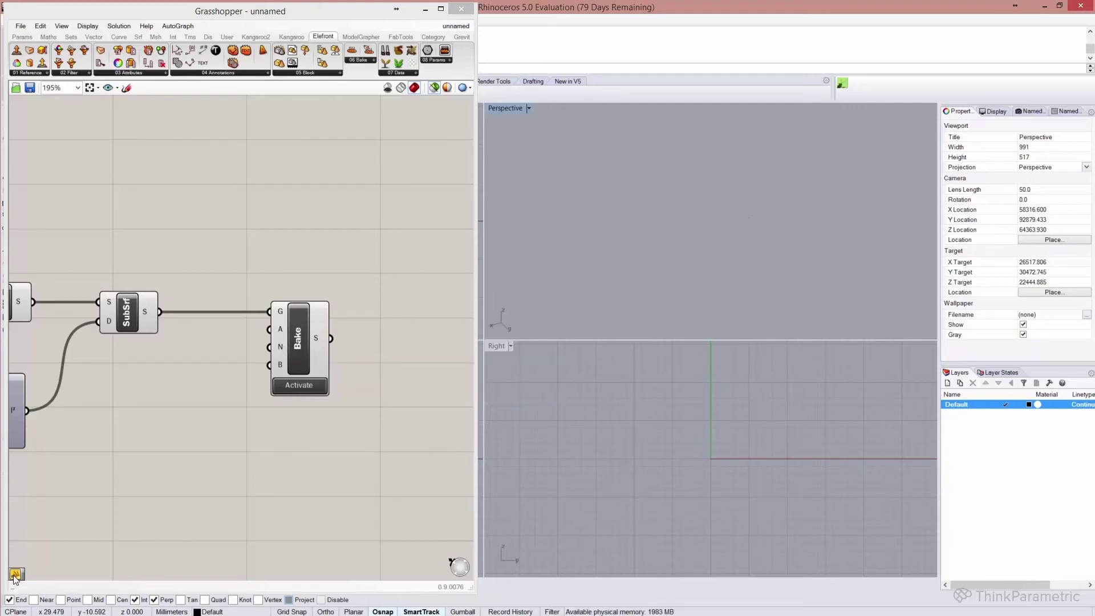
{"action": "left_click", "coordinate": [170, 431]}
{"action": "left_click_drag", "start_coordinate": [170, 430], "coordinate": [172, 413]}
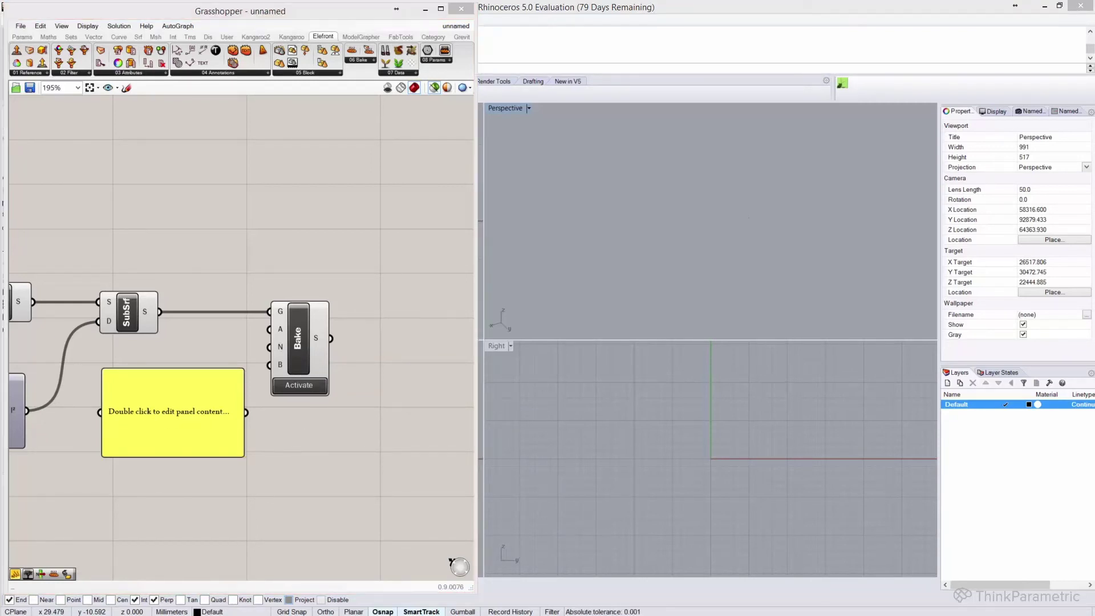
Step: Enter 'Base Sub Sphere' in the panel, shrink it to a bar, and wire it to Bake N
{"action": "double_click", "coordinate": [162, 419]}
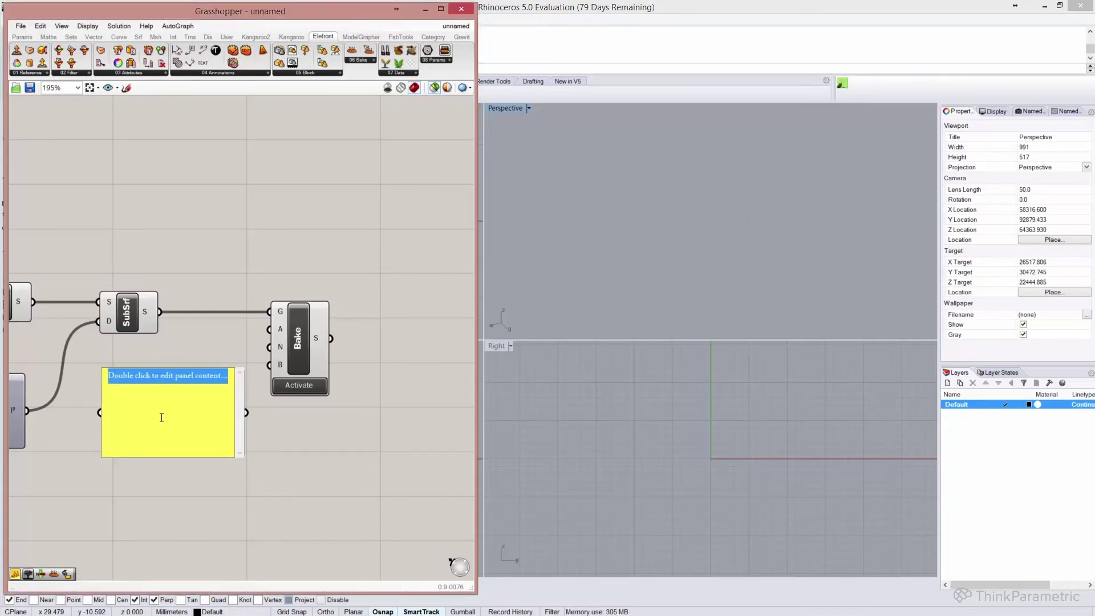
{"action": "type", "text": "Base Sub Sphere"}
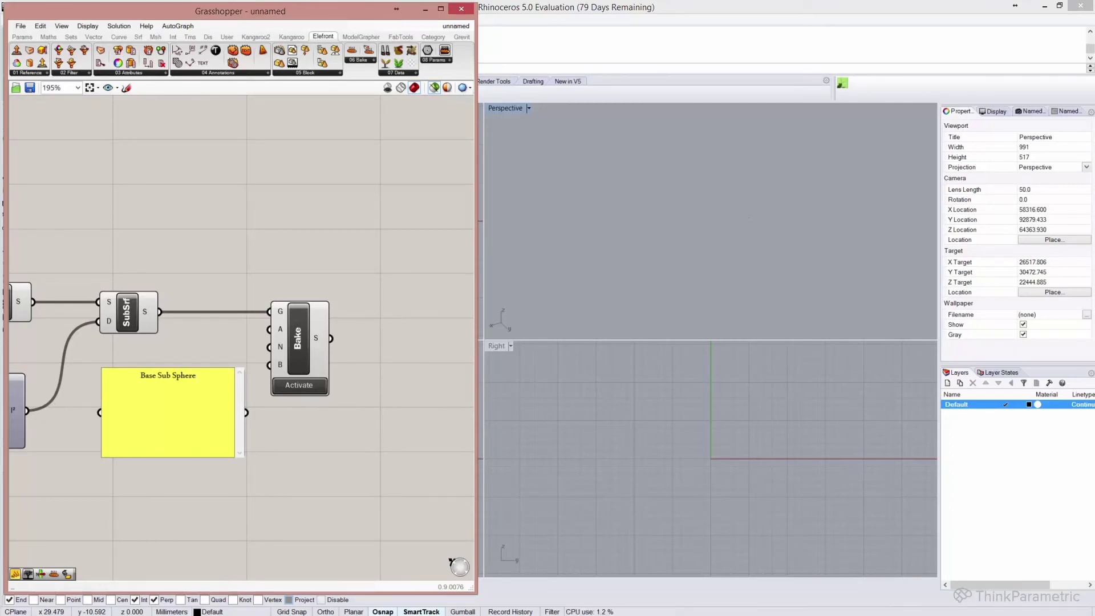
{"action": "left_click", "coordinate": [160, 416]}
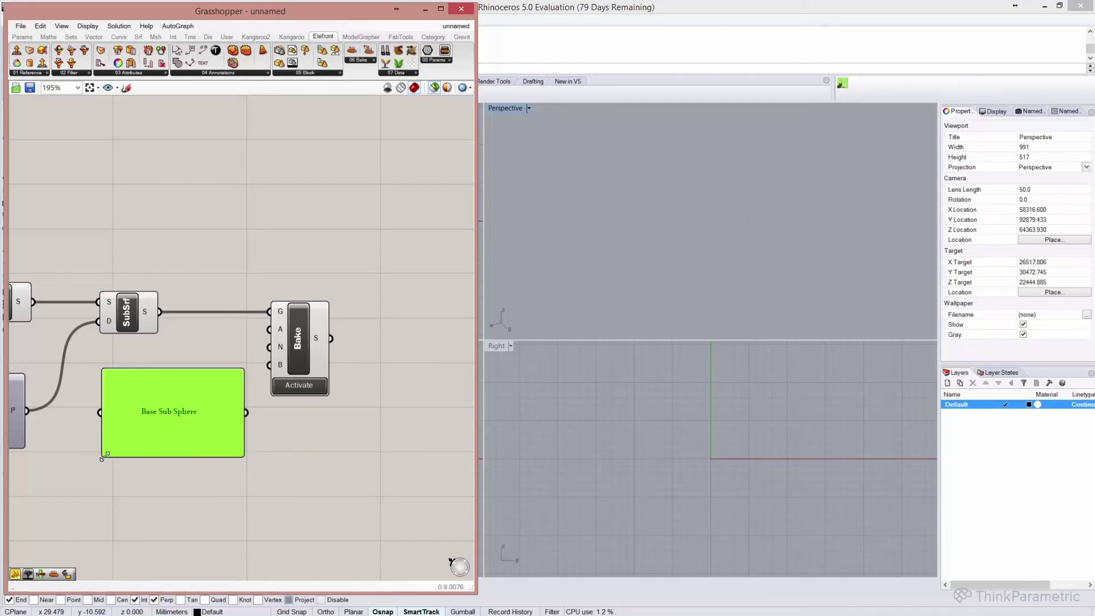
{"action": "left_click_drag", "start_coordinate": [104, 454], "coordinate": [127, 385]}
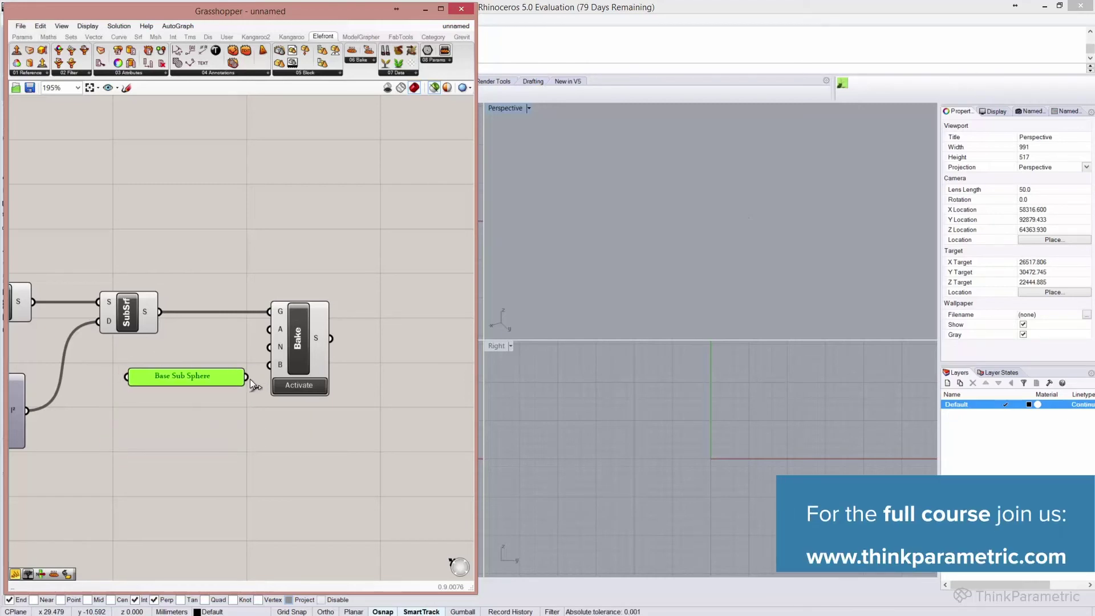
{"action": "mouse_move", "coordinate": [249, 378]}
{"action": "left_mouse_down"}
{"action": "mouse_move", "coordinate": [262, 344]}
{"action": "mouse_move", "coordinate": [223, 349]}
{"action": "left_mouse_up"}
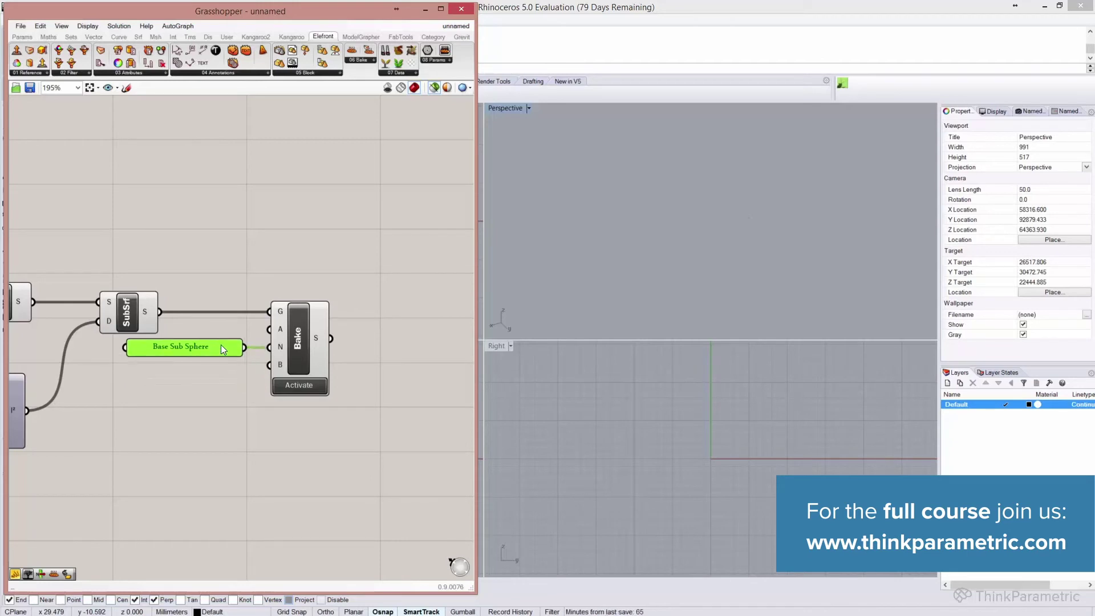
Step: Bake the named subsurface and select the result in the Rhino viewport
{"action": "left_click", "coordinate": [303, 384]}
{"action": "right_click_drag", "start_coordinate": [644, 236], "coordinate": [667, 195]}
{"action": "left_click", "coordinate": [668, 196]}
{"action": "scroll", "coordinate": [353, 212], "scroll_direction": "down", "scroll_amount": 1}
{"action": "scroll", "coordinate": [353, 217], "scroll_direction": "down", "scroll_amount": 1}
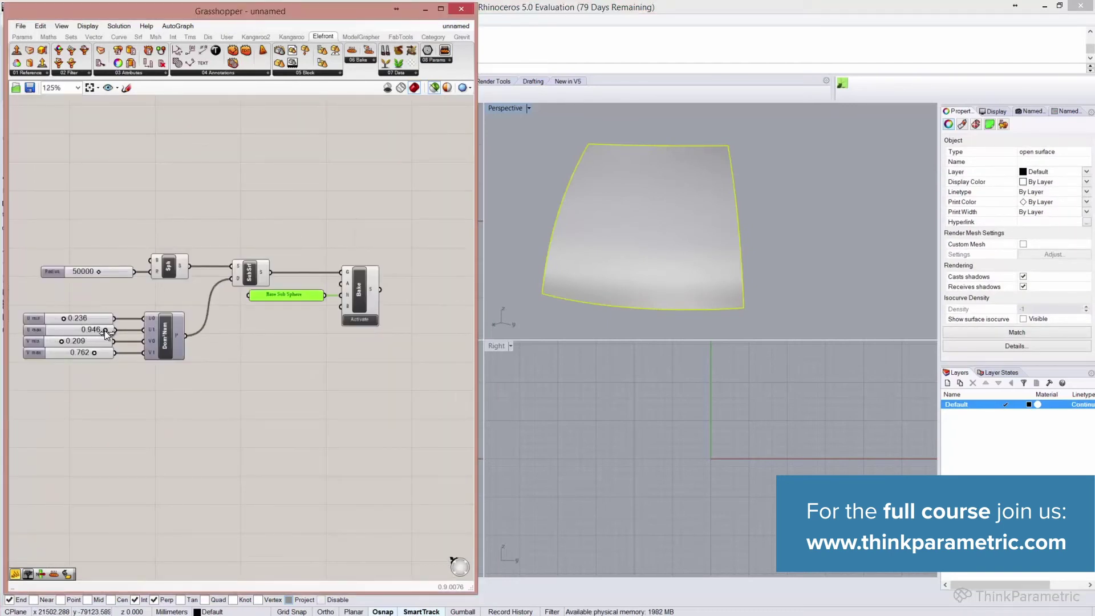
Step: Rebake with U max at 0.826, then 0.874, and nudge the name panel left
{"action": "left_click_drag", "start_coordinate": [104, 330], "coordinate": [97, 330]}
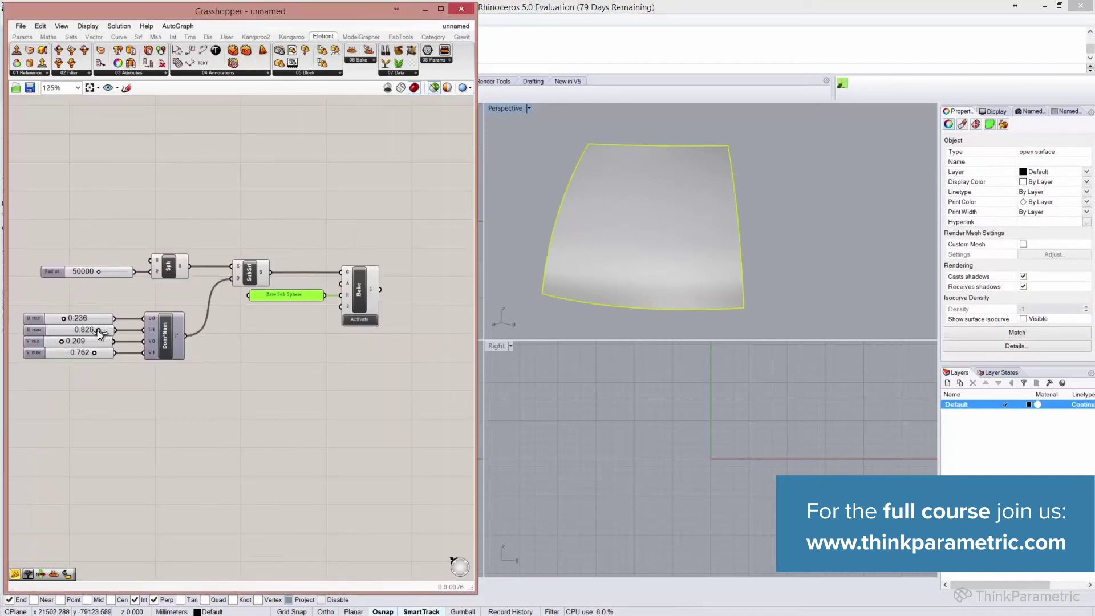
{"action": "left_click", "coordinate": [355, 320]}
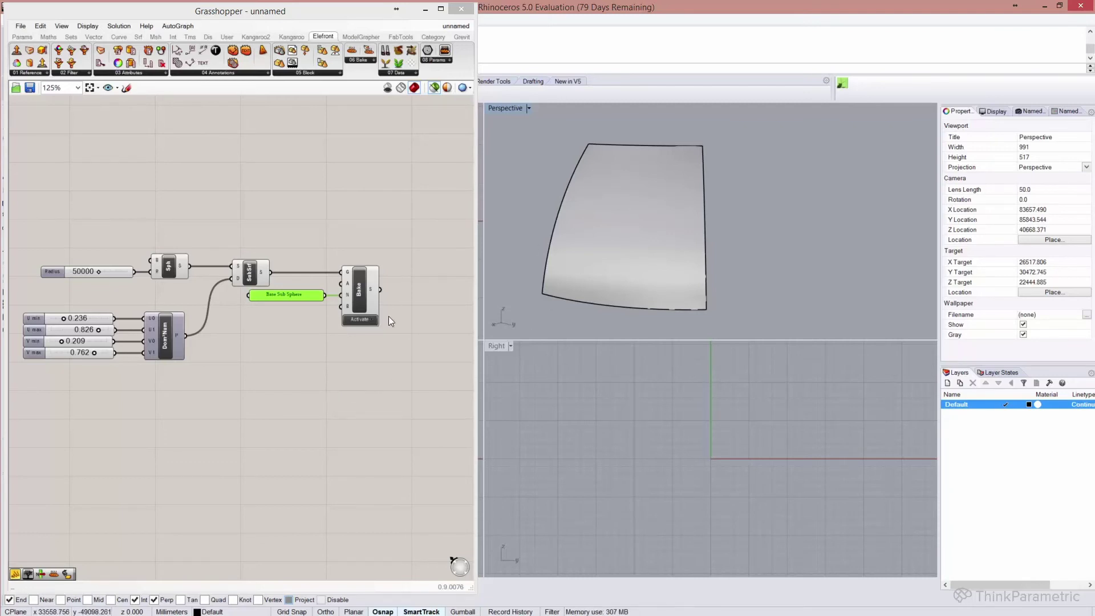
{"action": "left_click", "coordinate": [360, 318]}
{"action": "left_click_drag", "start_coordinate": [97, 330], "coordinate": [100, 329]}
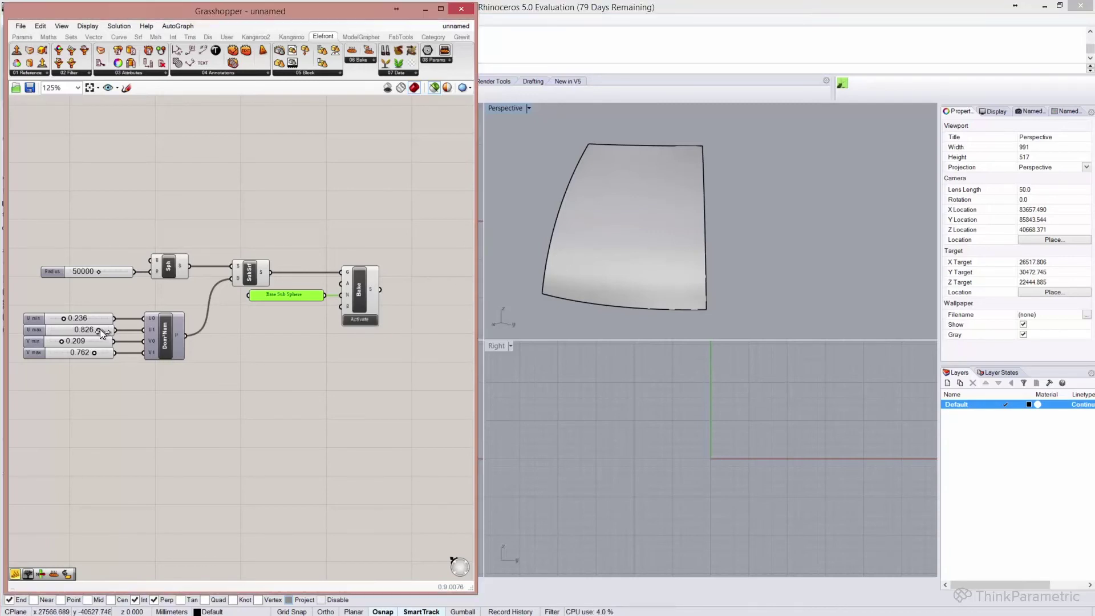
{"action": "left_click", "coordinate": [367, 322]}
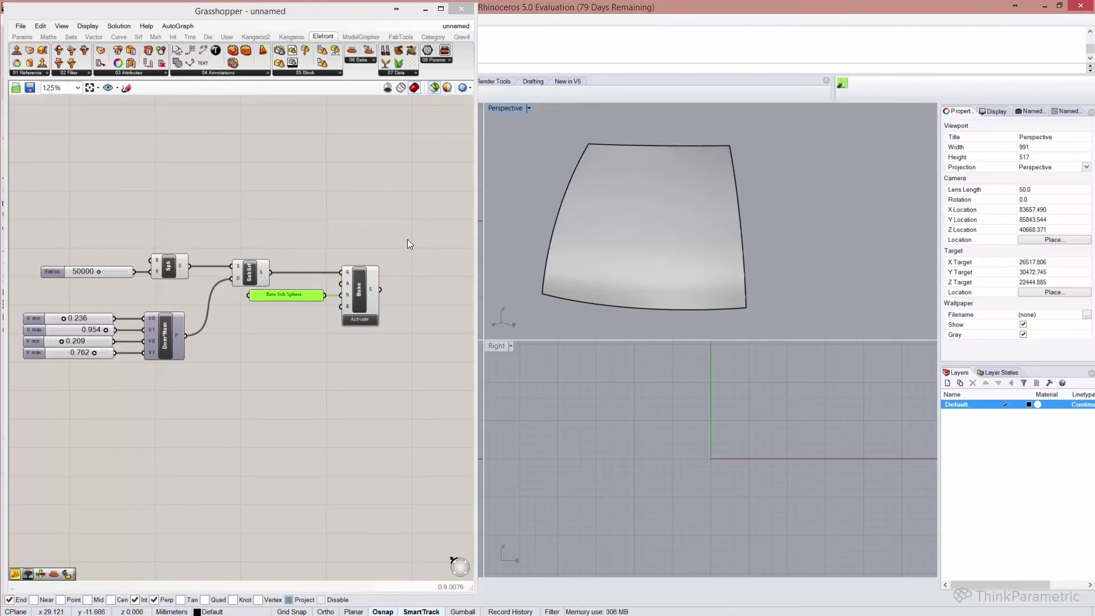
{"action": "left_click_drag", "start_coordinate": [296, 295], "coordinate": [287, 296]}
{"action": "left_click", "coordinate": [282, 346]}
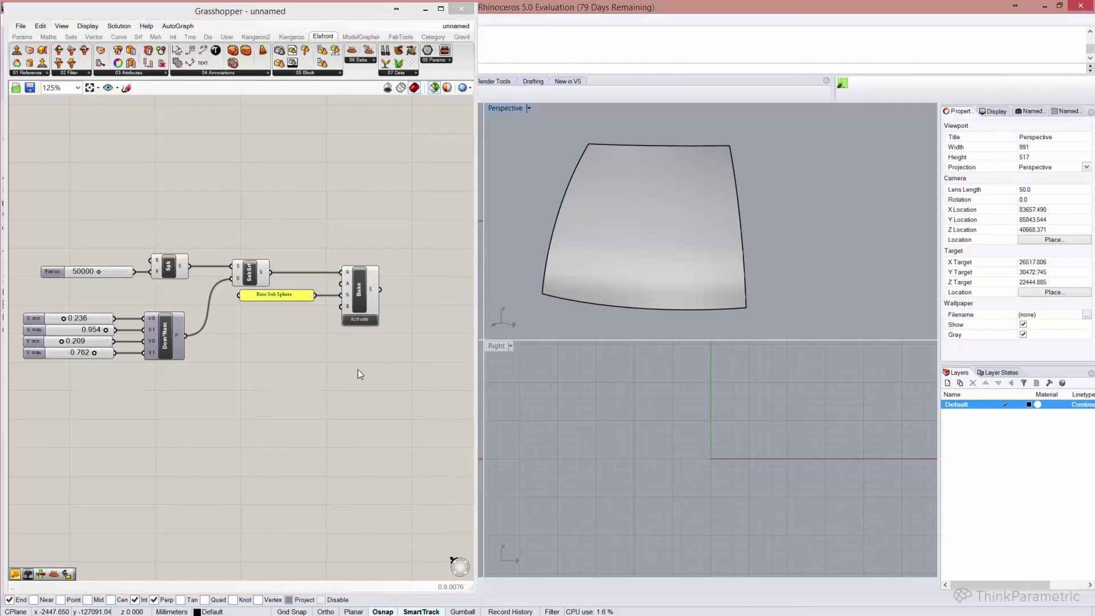
Step: Select the baked surface in the Perspective viewport to inspect its properties
{"action": "left_click", "coordinate": [696, 245]}
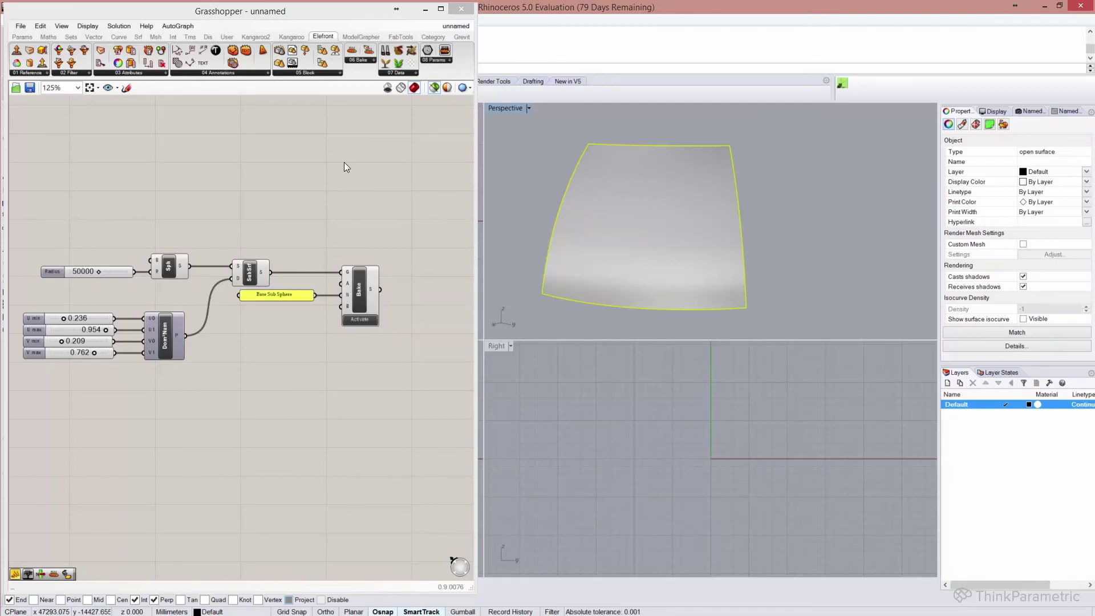
Step: Place an Elefront Define Object Attributes component below the surface components
{"action": "left_click", "coordinate": [145, 74]}
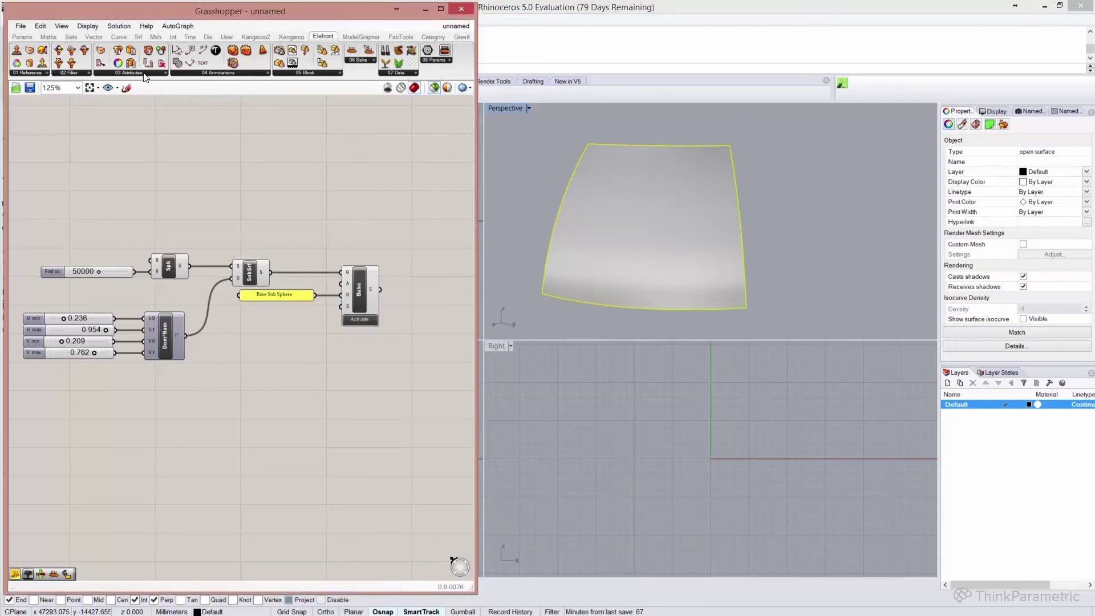
{"action": "left_click", "coordinate": [142, 96]}
{"action": "left_click", "coordinate": [252, 391]}
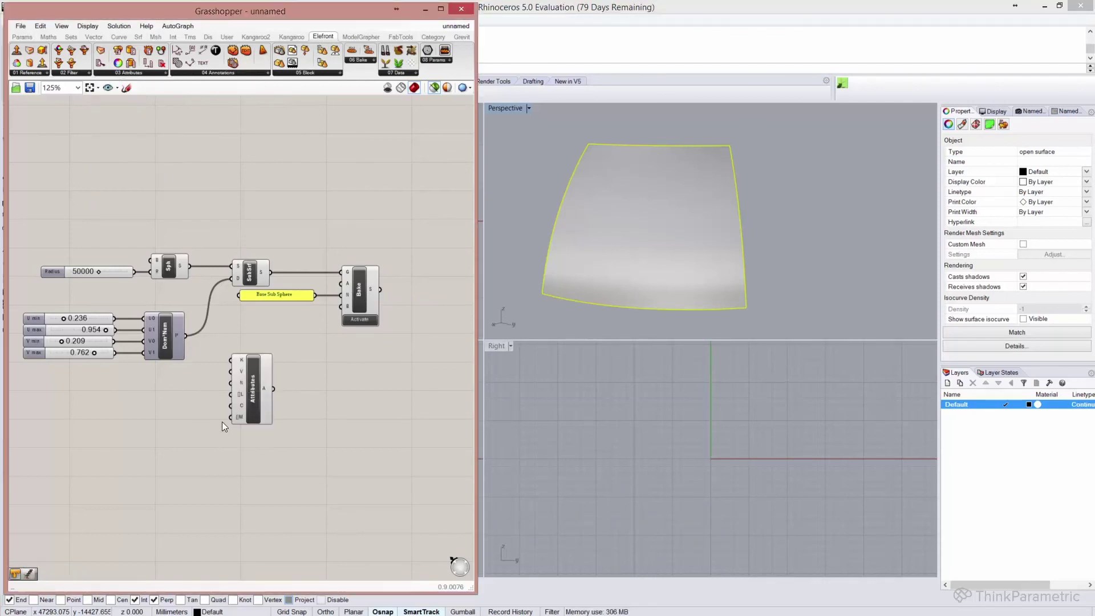
{"action": "scroll", "coordinate": [227, 383], "scroll_direction": "up", "scroll_amount": 3}
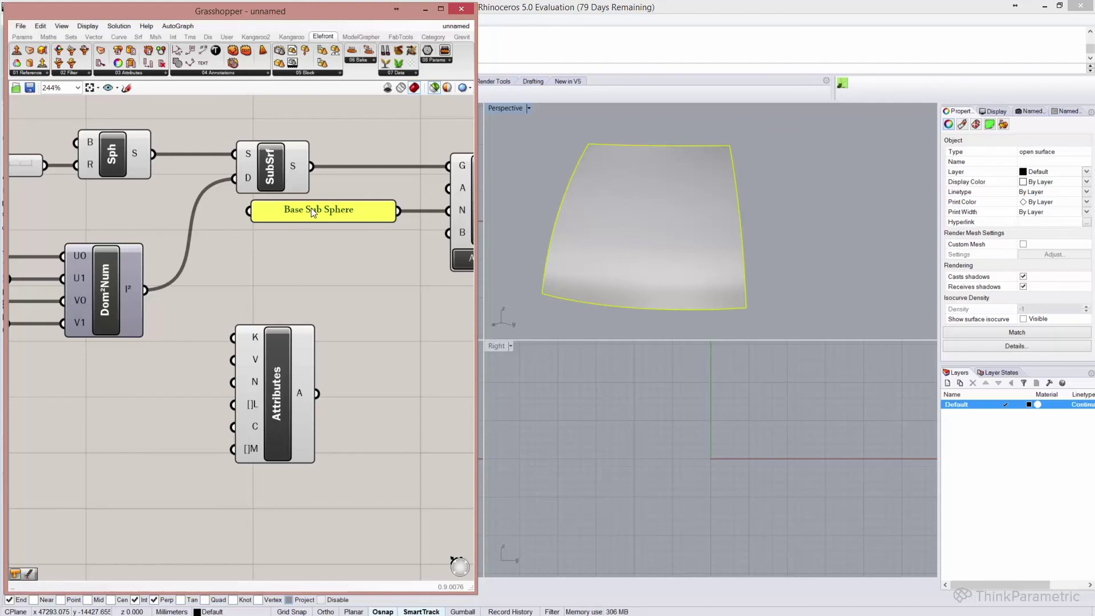
Step: Wire two copies of the Base Sub Sphere panel into the Attributes Layer and Name inputs
{"action": "mouse_move", "coordinate": [313, 213]}
{"action": "left_mouse_down", "text": "alt"}
{"action": "mouse_move", "coordinate": [117, 415]}
{"action": "mouse_move", "coordinate": [136, 403]}
{"action": "left_mouse_up", "text": "alt"}
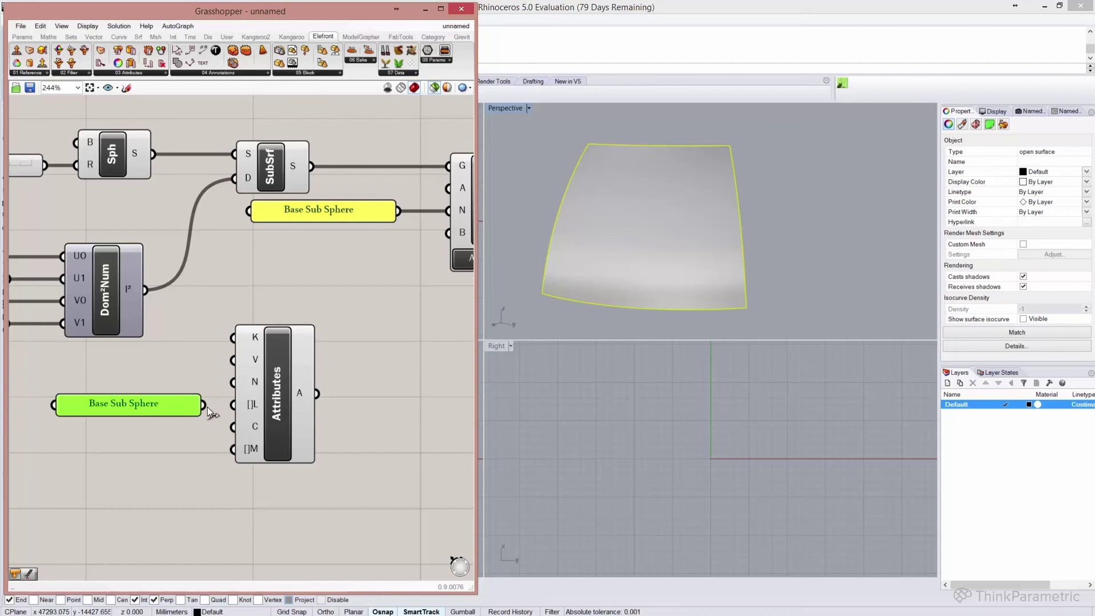
{"action": "left_click_drag", "start_coordinate": [204, 404], "coordinate": [233, 405]}
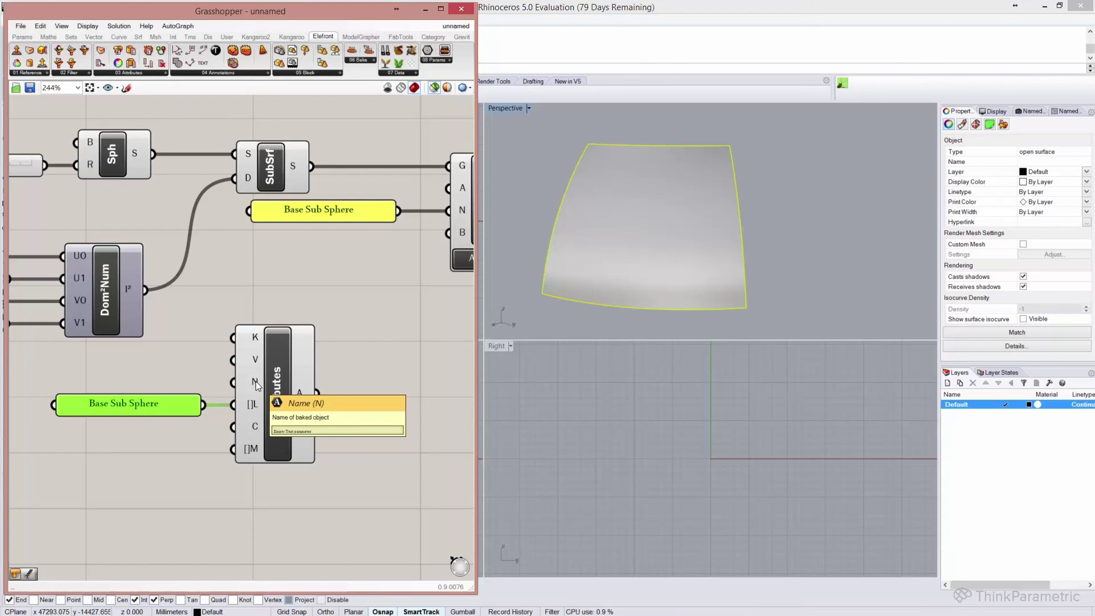
{"action": "right_click_drag", "start_coordinate": [163, 402], "coordinate": [172, 396]}
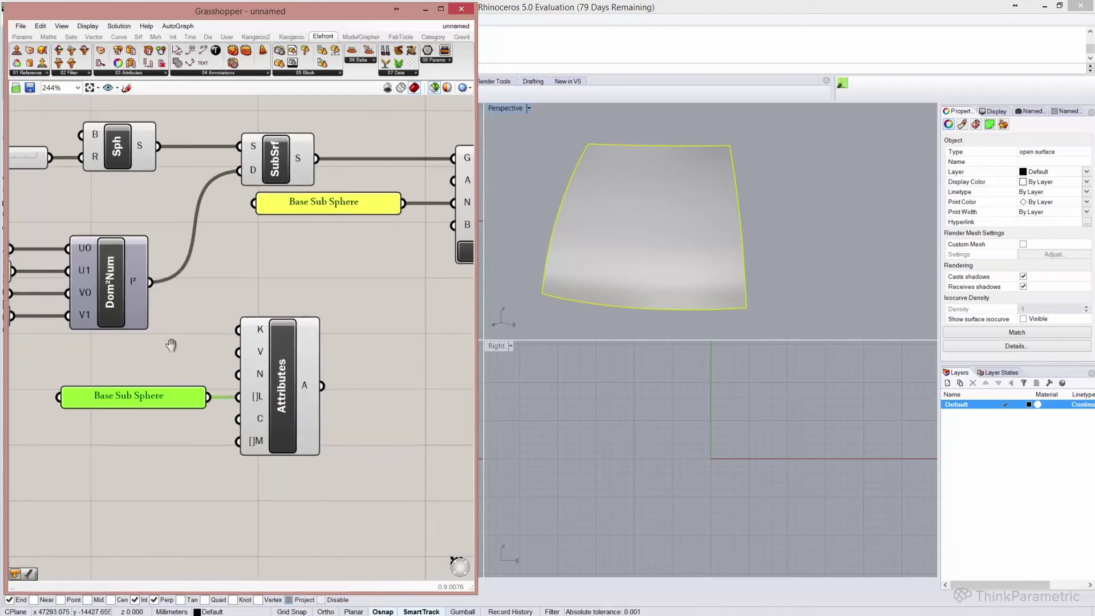
{"action": "mouse_move", "coordinate": [170, 401]}
{"action": "left_mouse_down", "text": "alt"}
{"action": "mouse_move", "coordinate": [169, 376]}
{"action": "mouse_move", "coordinate": [245, 377]}
{"action": "mouse_move", "coordinate": [183, 375]}
{"action": "left_mouse_up", "text": "alt"}
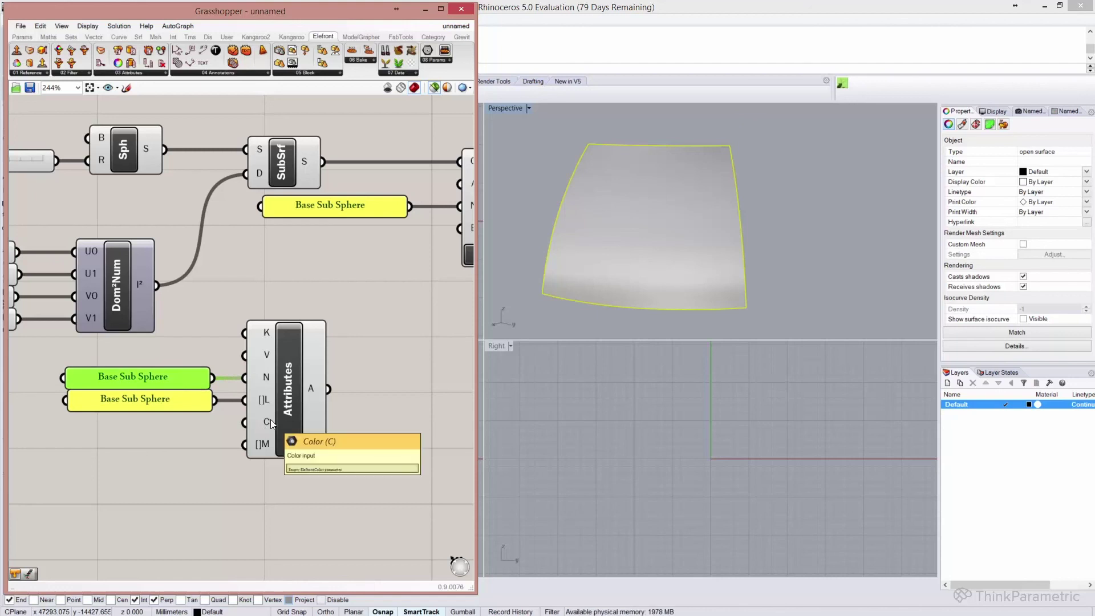
Step: Add a Colour Swatch set to red beside the Attributes component
{"action": "left_click", "coordinate": [23, 37]}
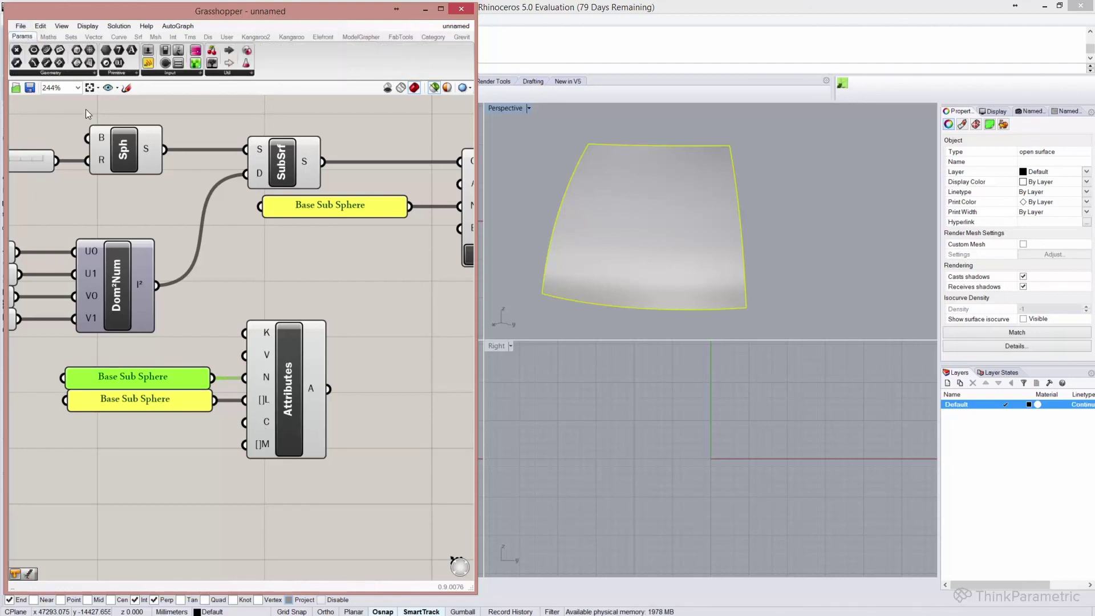
{"action": "left_click", "coordinate": [168, 76]}
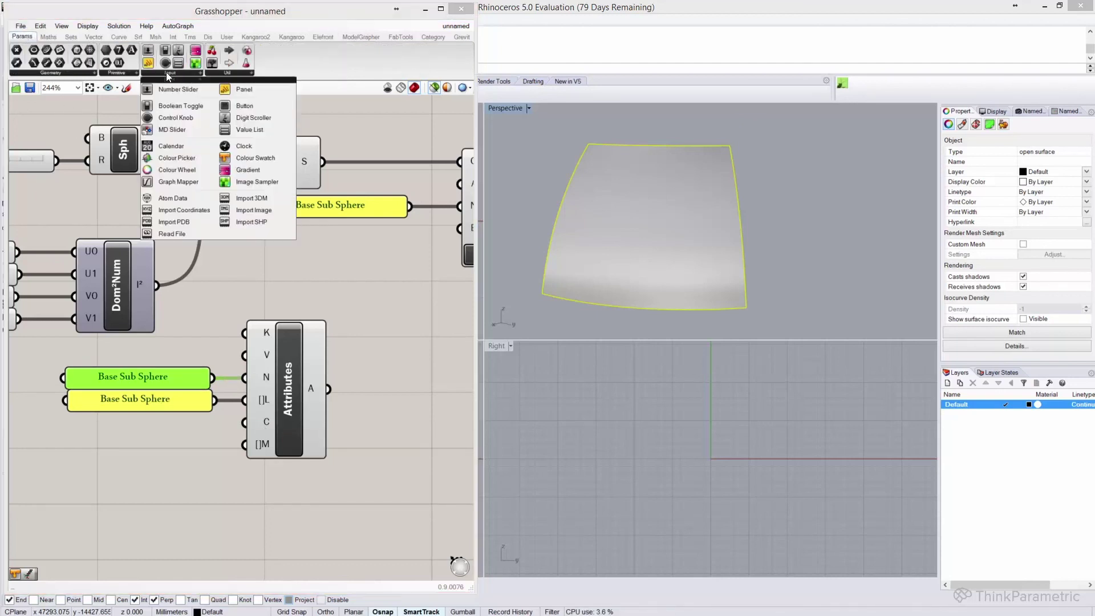
{"action": "left_click", "coordinate": [245, 161]}
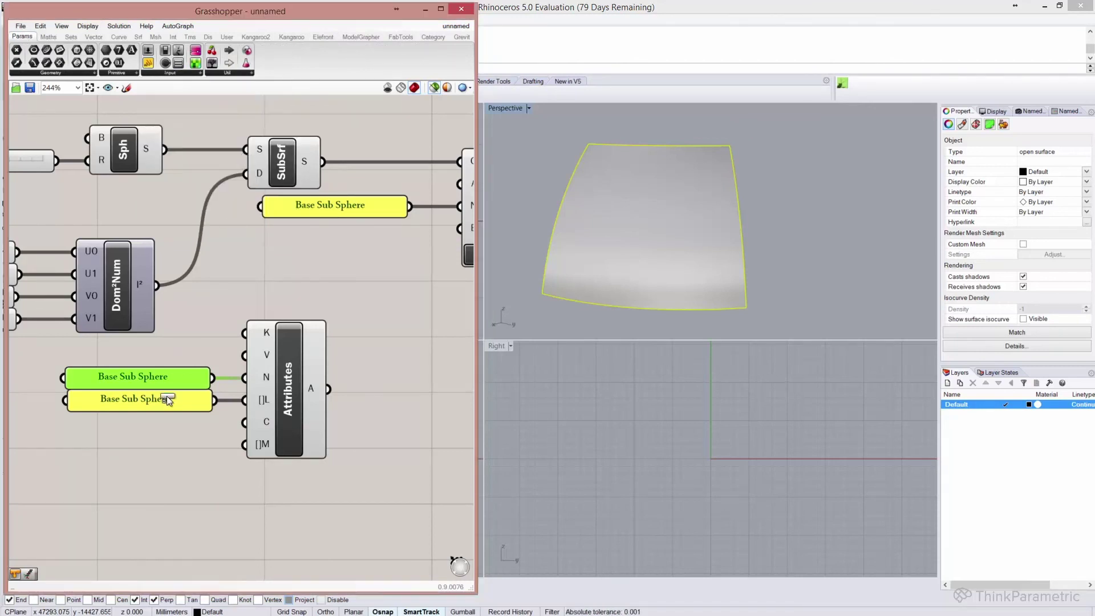
{"action": "left_click", "coordinate": [153, 463]}
{"action": "left_click", "coordinate": [181, 452]}
{"action": "left_click", "coordinate": [245, 517]}
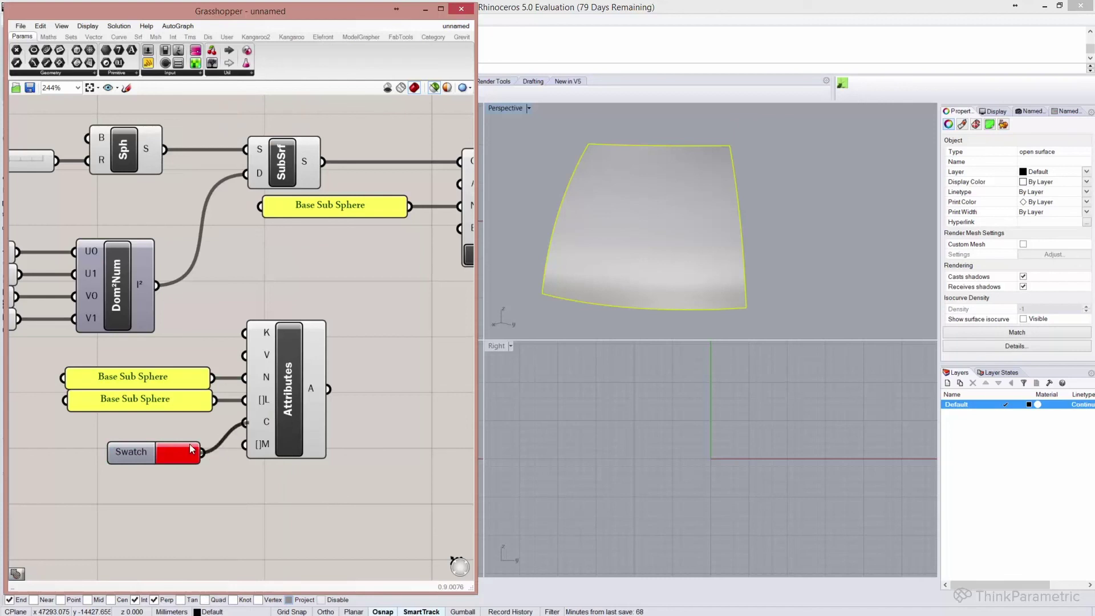
Step: Route the red attributes into the Bake component's attributes input
{"action": "left_click", "coordinate": [133, 452]}
{"action": "right_click_drag", "start_coordinate": [369, 391], "coordinate": [232, 439]}
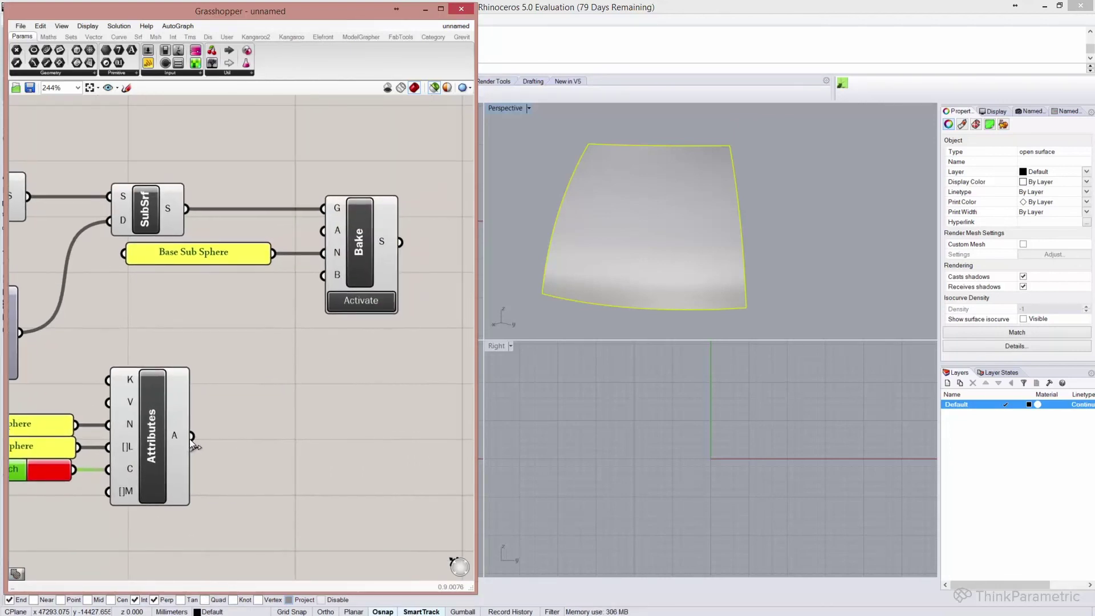
{"action": "left_click_drag", "start_coordinate": [192, 435], "coordinate": [323, 230]}
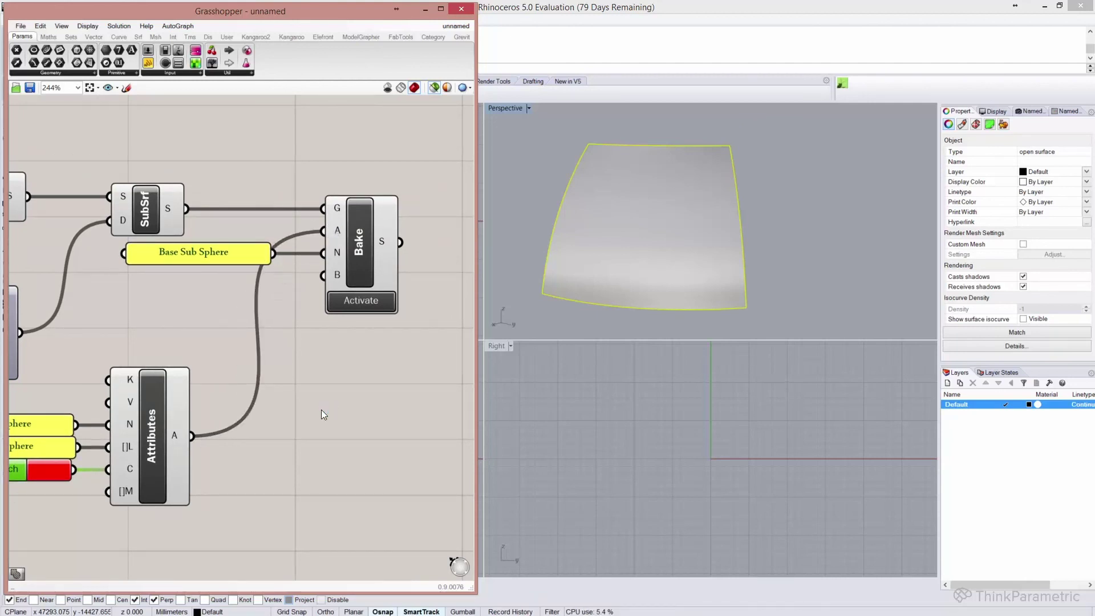
Step: Bake and check the red patch, then rebake with U max 0.890 and check again
{"action": "left_click", "coordinate": [364, 299]}
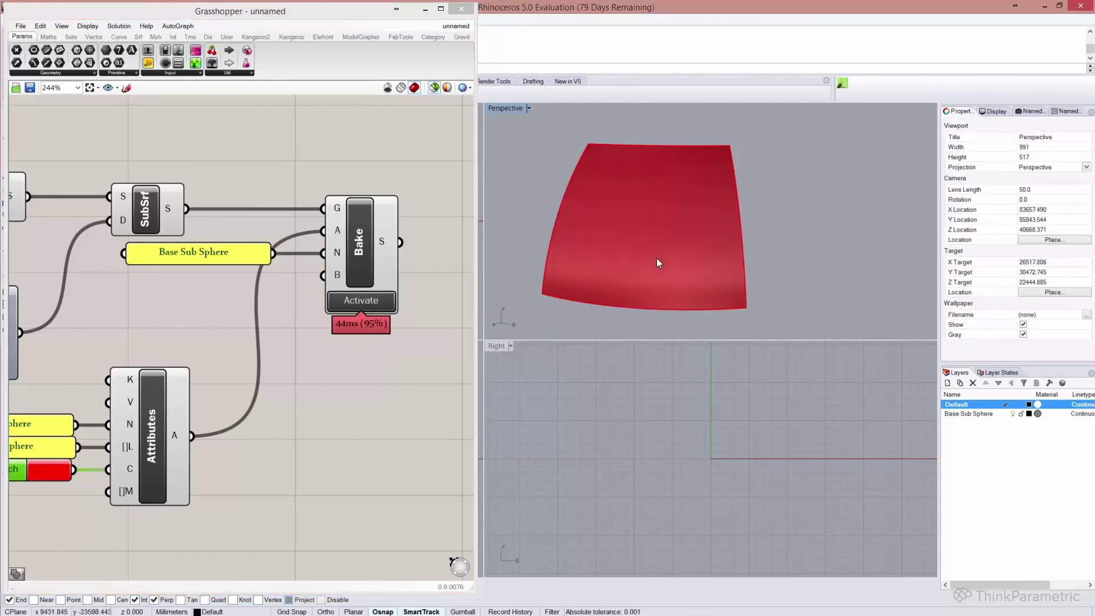
{"action": "left_click", "coordinate": [565, 262]}
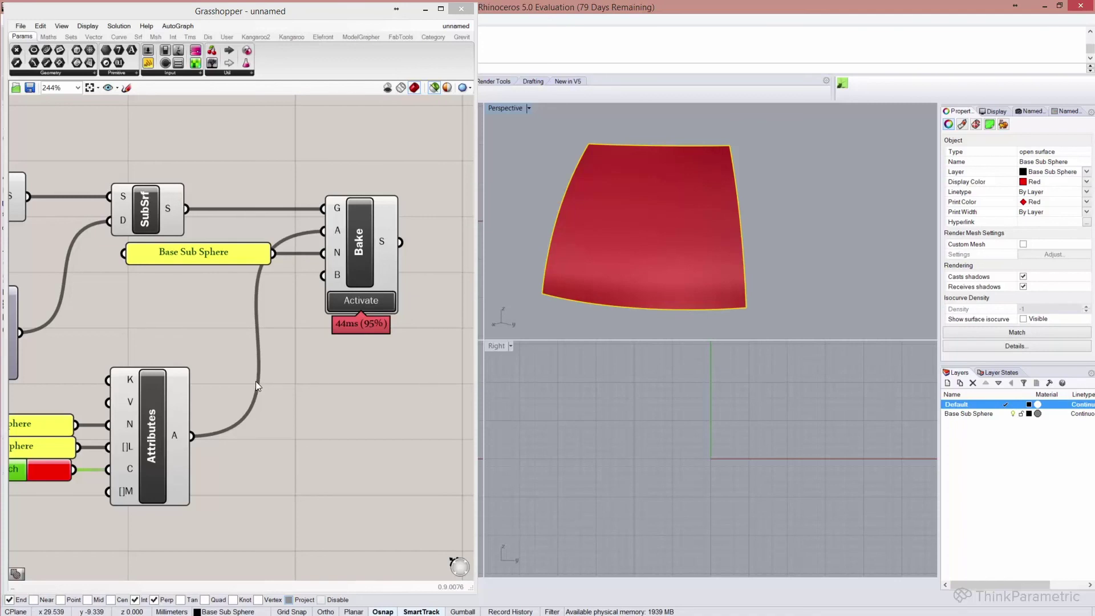
{"action": "scroll", "coordinate": [315, 364], "scroll_direction": "down", "scroll_amount": 4}
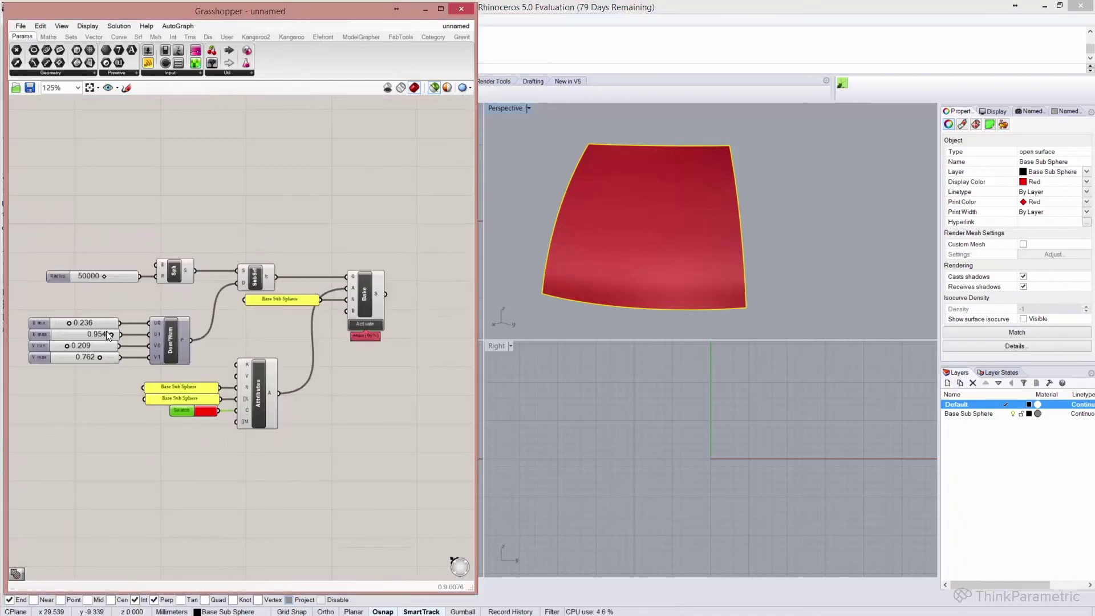
{"action": "left_click", "coordinate": [110, 331]}
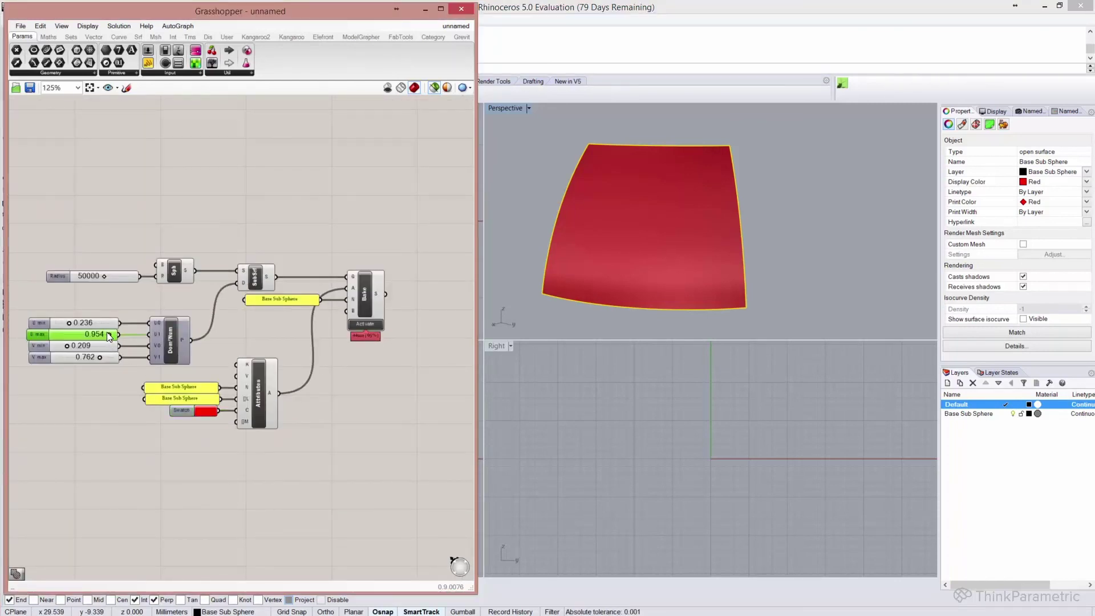
{"action": "left_click_drag", "start_coordinate": [105, 333], "coordinate": [99, 333]}
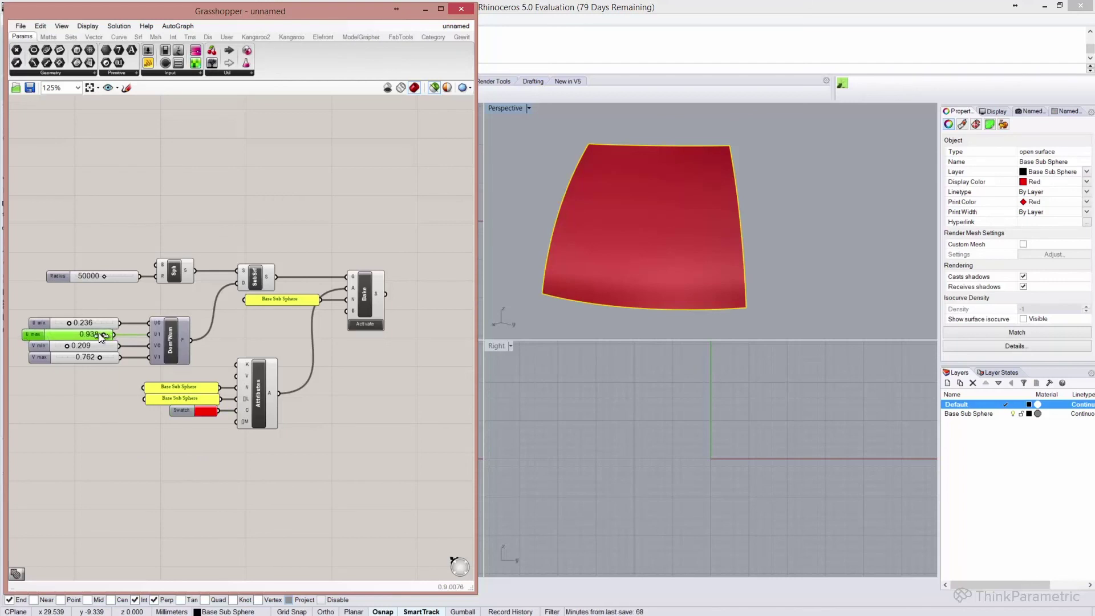
{"action": "left_click", "coordinate": [359, 323]}
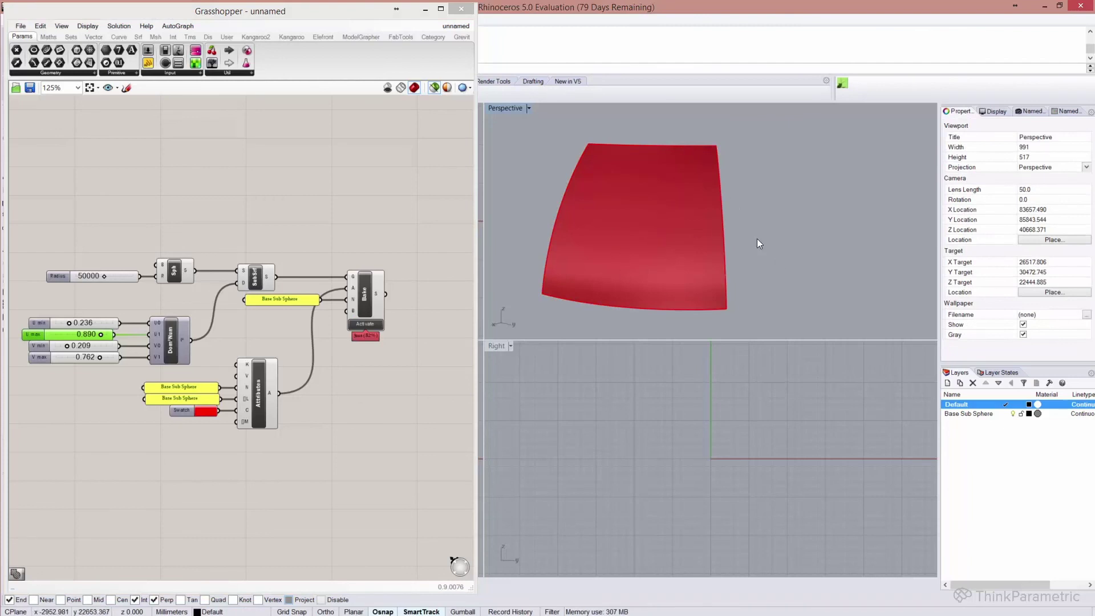
{"action": "left_click", "coordinate": [603, 262]}
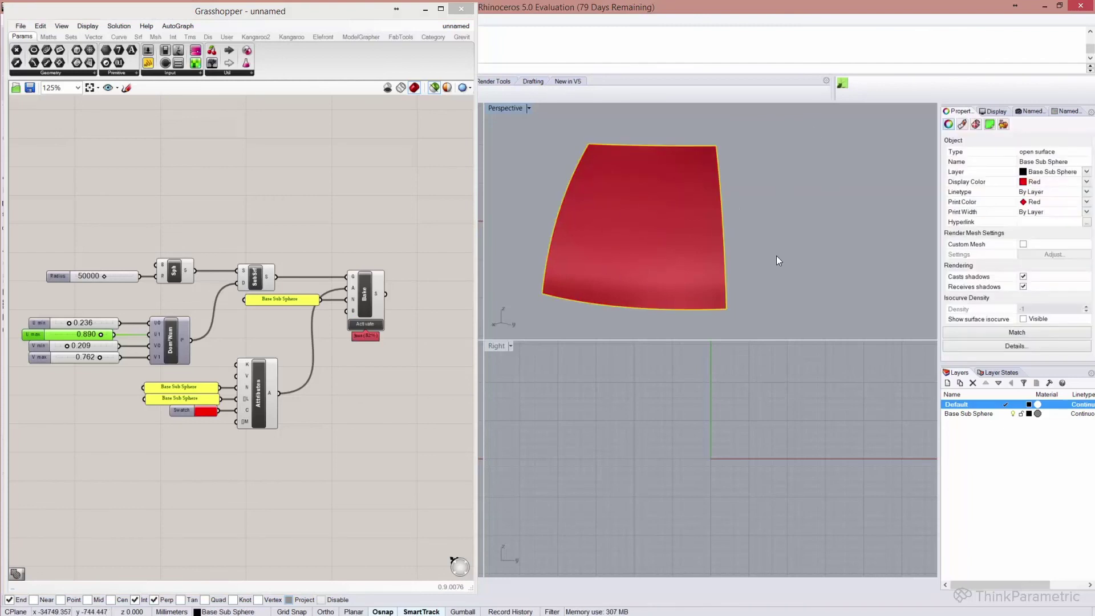